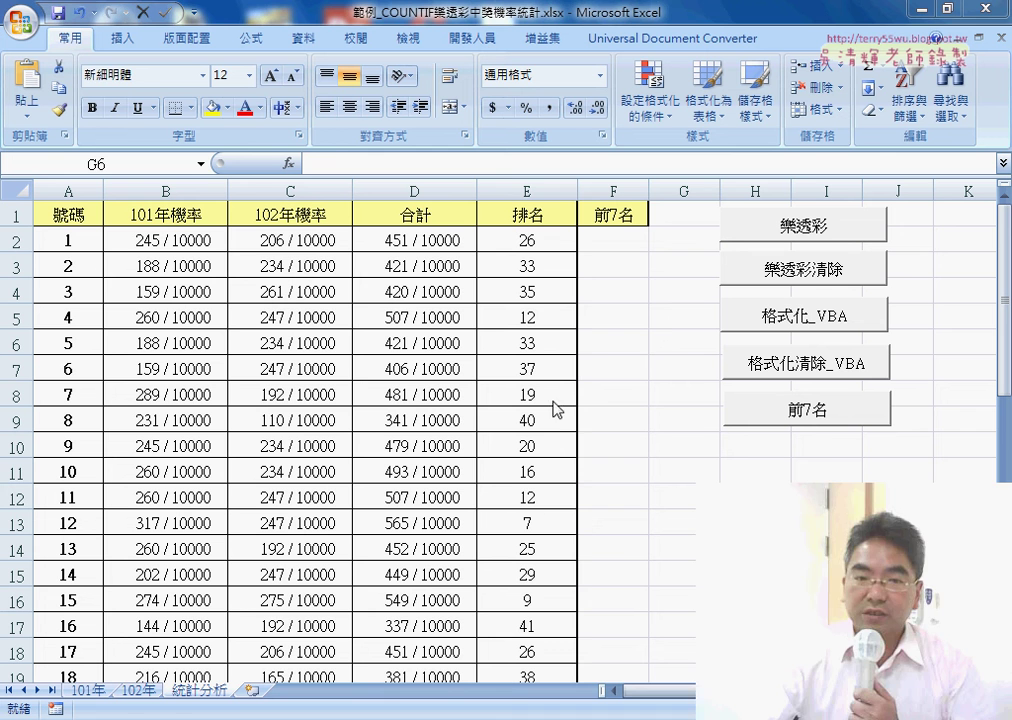
Step: Select column E with the ranks, column A with the lottery numbers, and the empty 前7名 column F
left_click(540, 185)
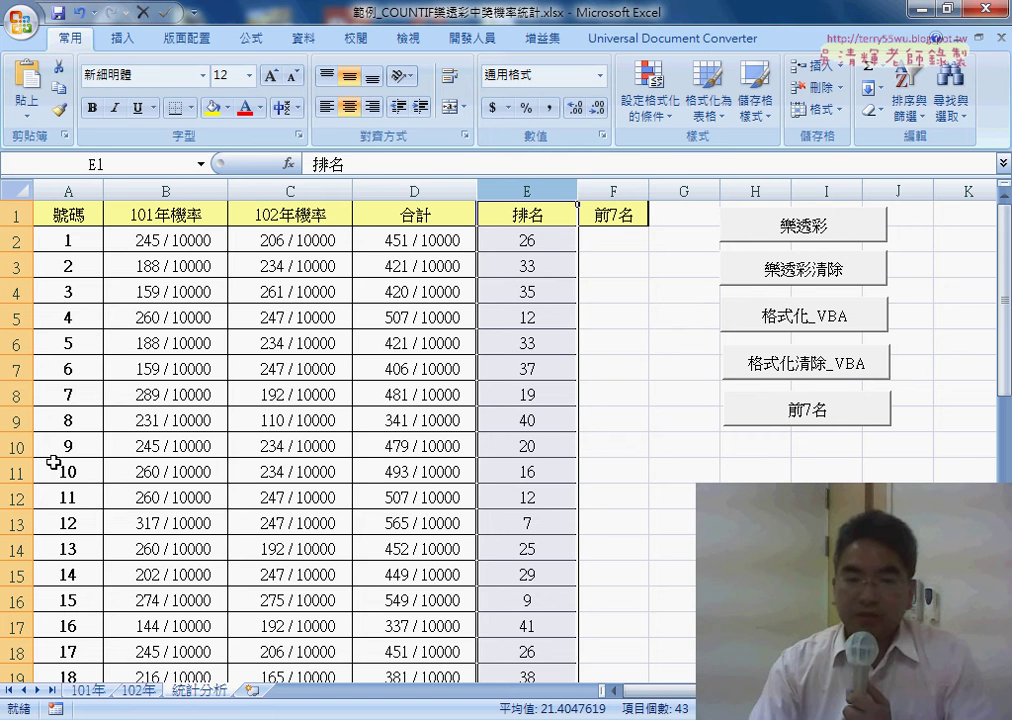
left_click(70, 191)
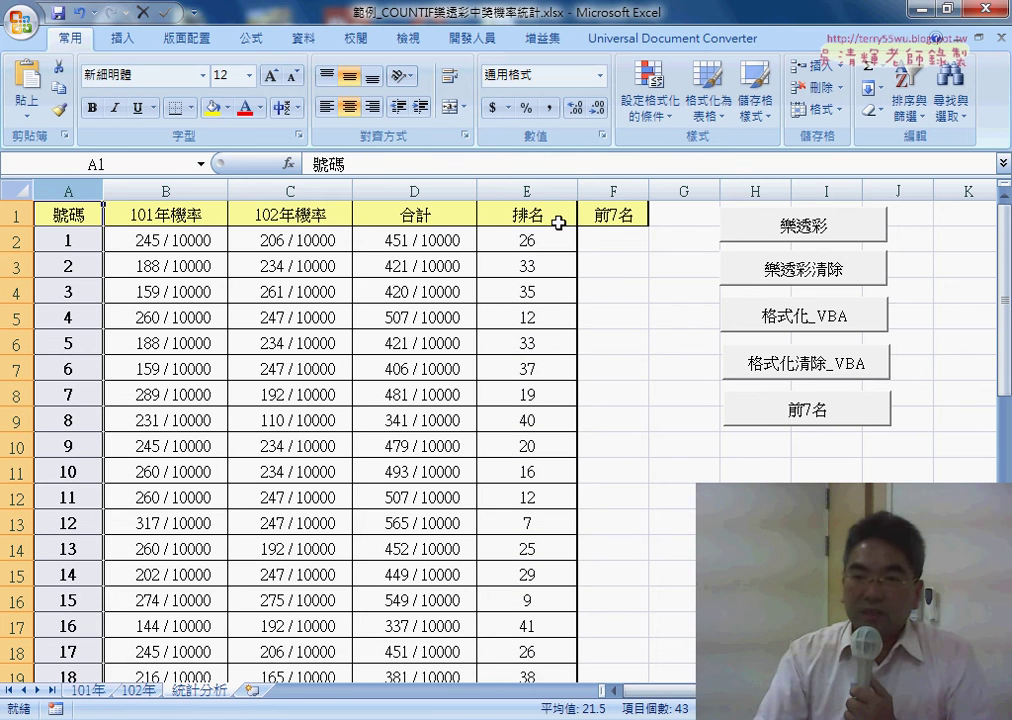
left_click(613, 191)
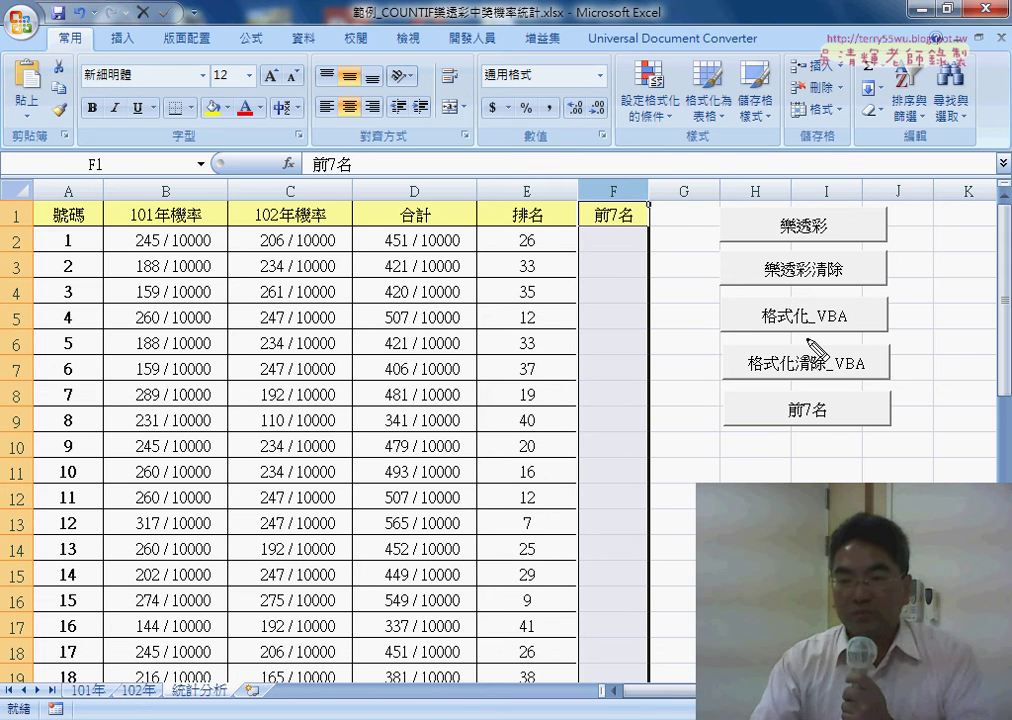
Step: Mark up the sheet in red pen: earlier macros, row 2, column F and a k=2 note; then clear it
left_click_drag(832, 214, 779, 219)
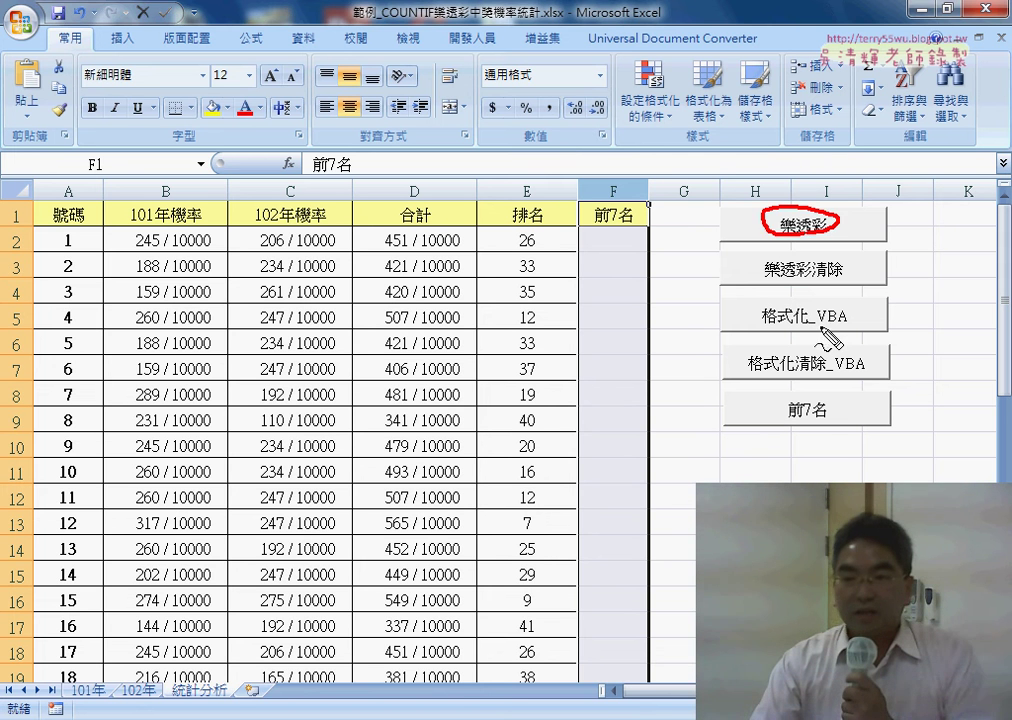
left_click_drag(836, 308, 790, 332)
left_click_drag(33, 258, 23, 262)
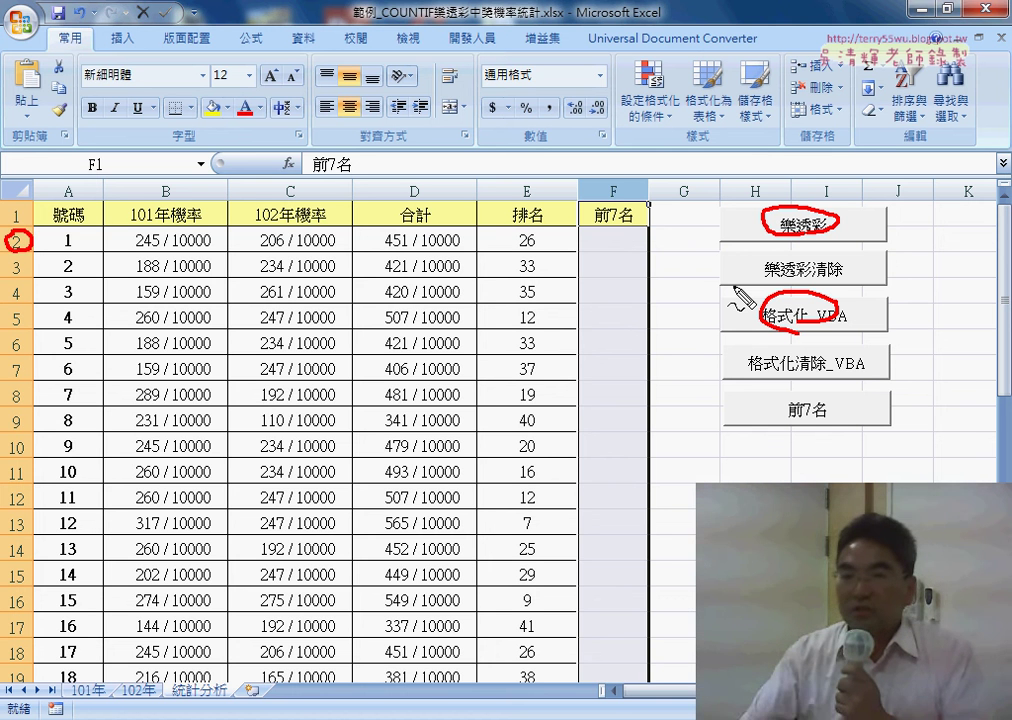
mouse_move(612, 178)
left_mouse_down()
mouse_move(621, 208)
mouse_move(585, 240)
mouse_move(606, 249)
left_mouse_up()
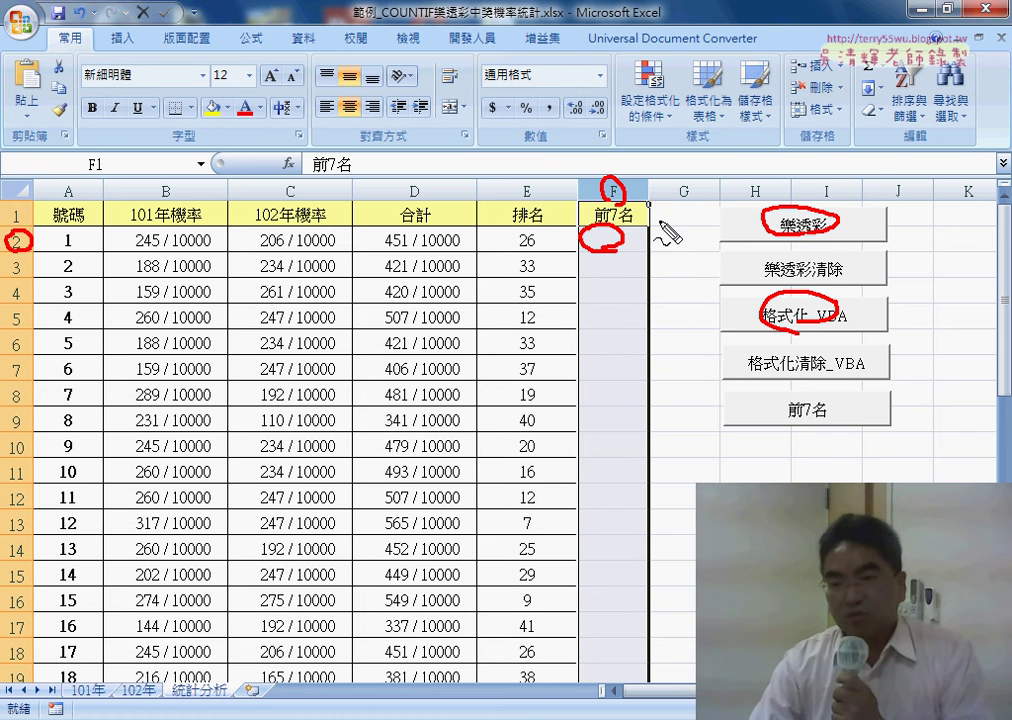
mouse_move(660, 229)
left_mouse_down()
mouse_move(660, 246)
mouse_move(670, 246)
left_mouse_up()
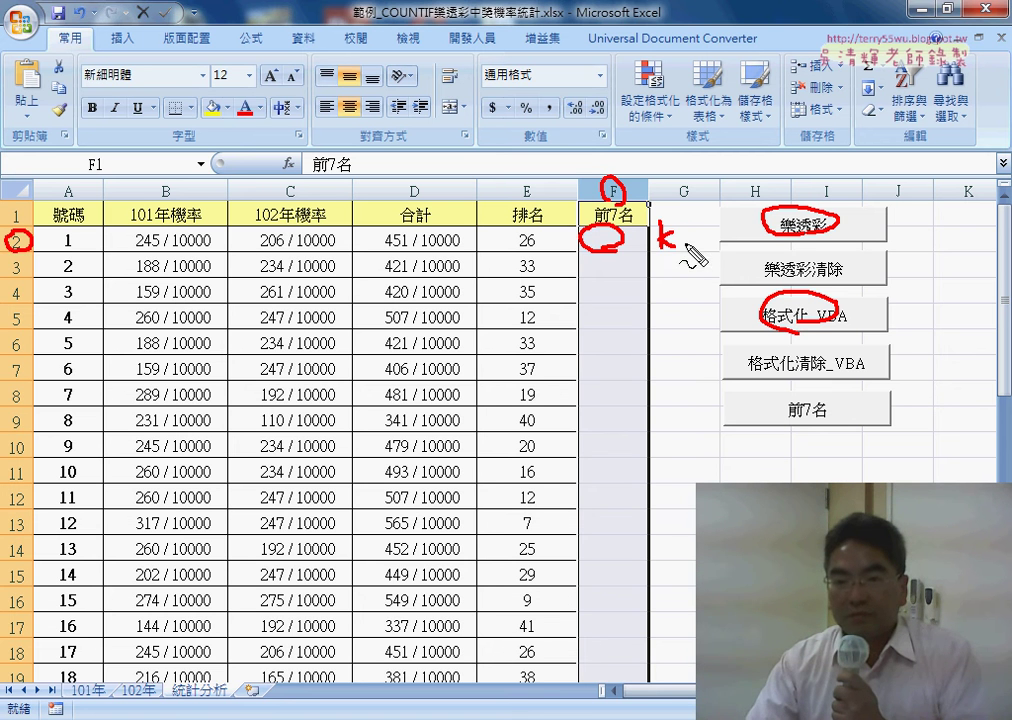
left_click_drag(678, 235, 691, 234)
left_click_drag(678, 243, 718, 247)
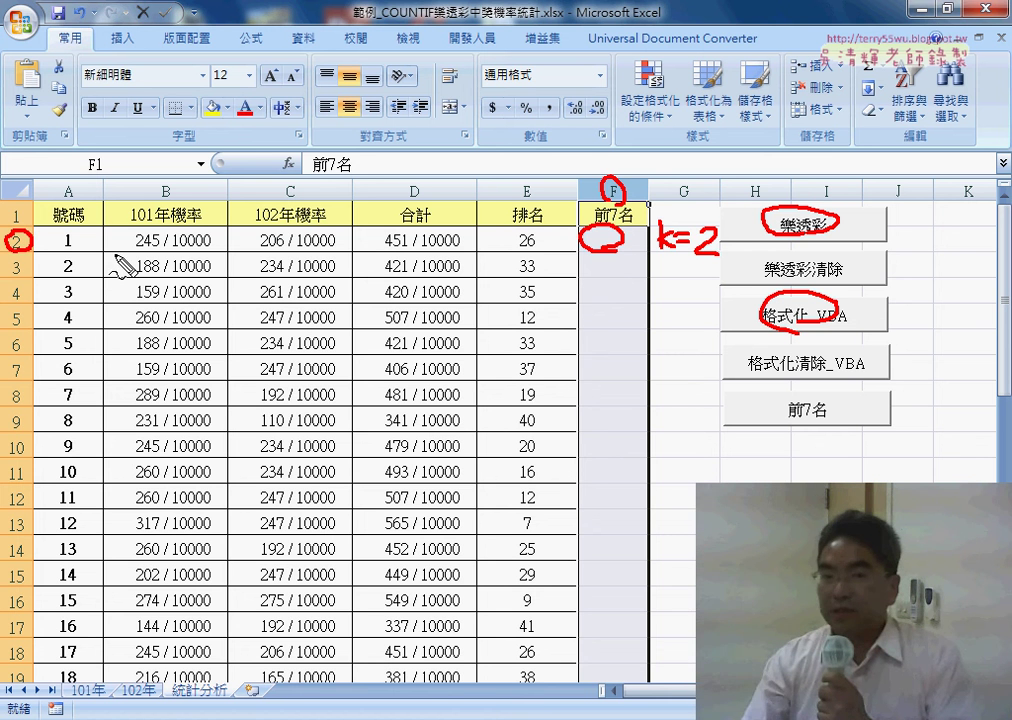
left_click_drag(620, 236, 588, 280)
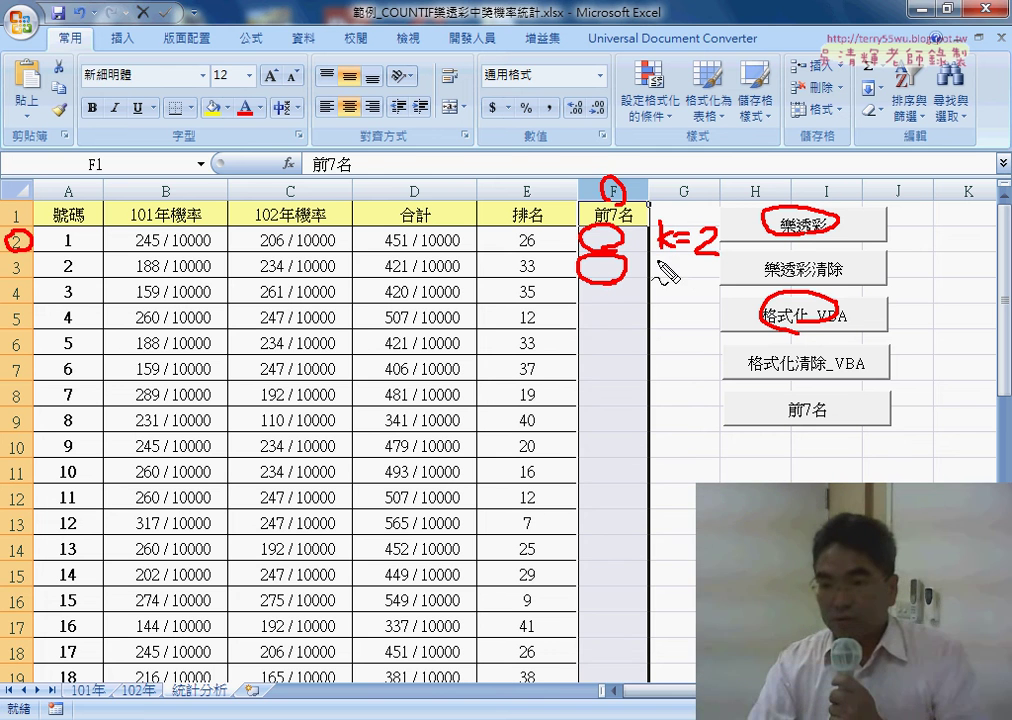
left_click_drag(660, 262, 712, 261)
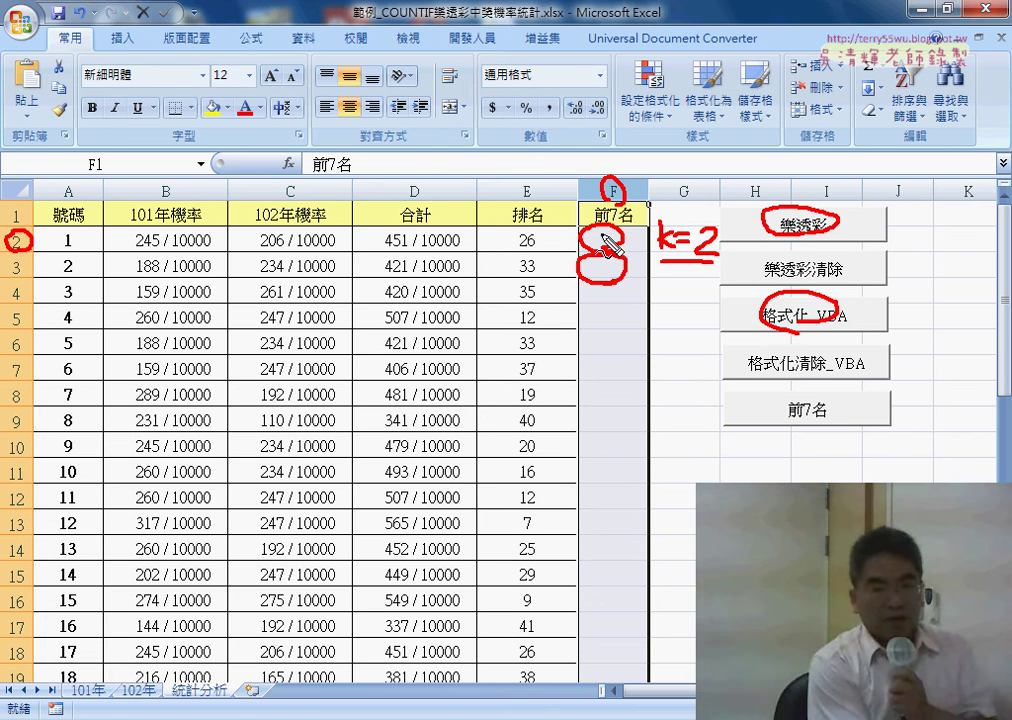
key("Escape")
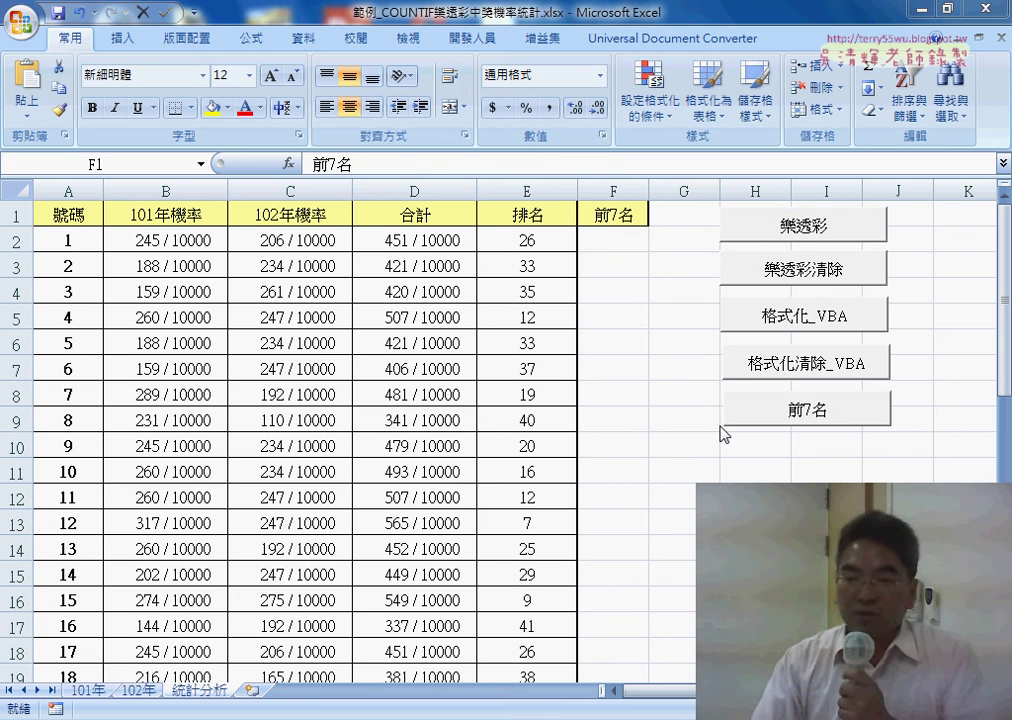
Step: Open the 前7名 button's macro for editing and highlight the k = 2 and k = k + 1 lines
right_click(813, 410)
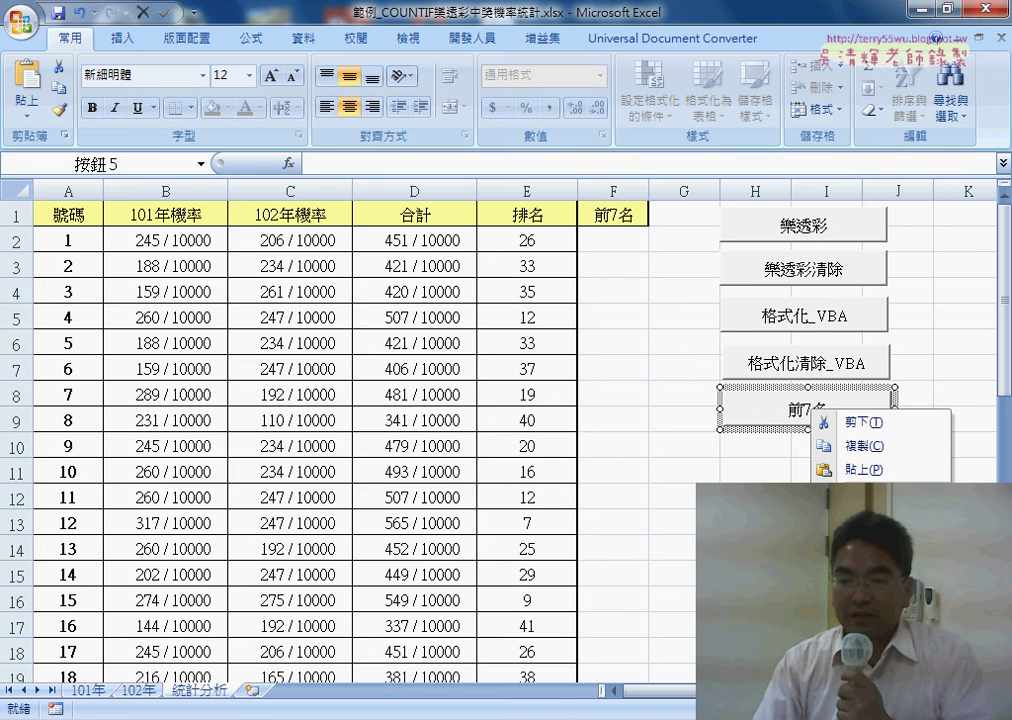
left_click(860, 578)
left_click(963, 442)
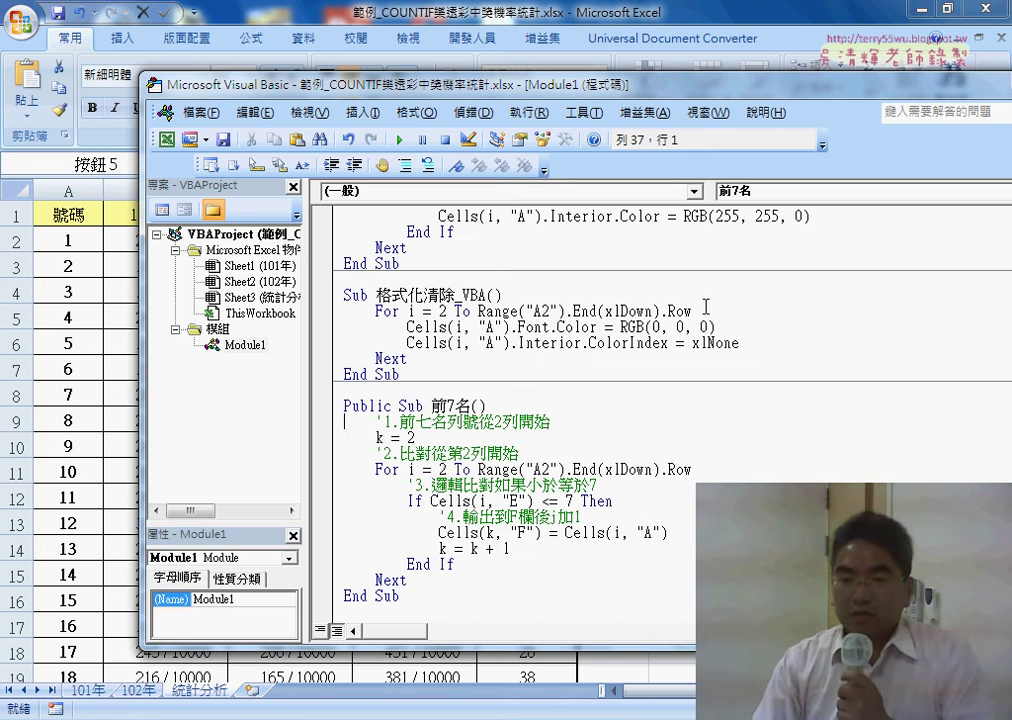
left_click_drag(428, 440, 344, 421)
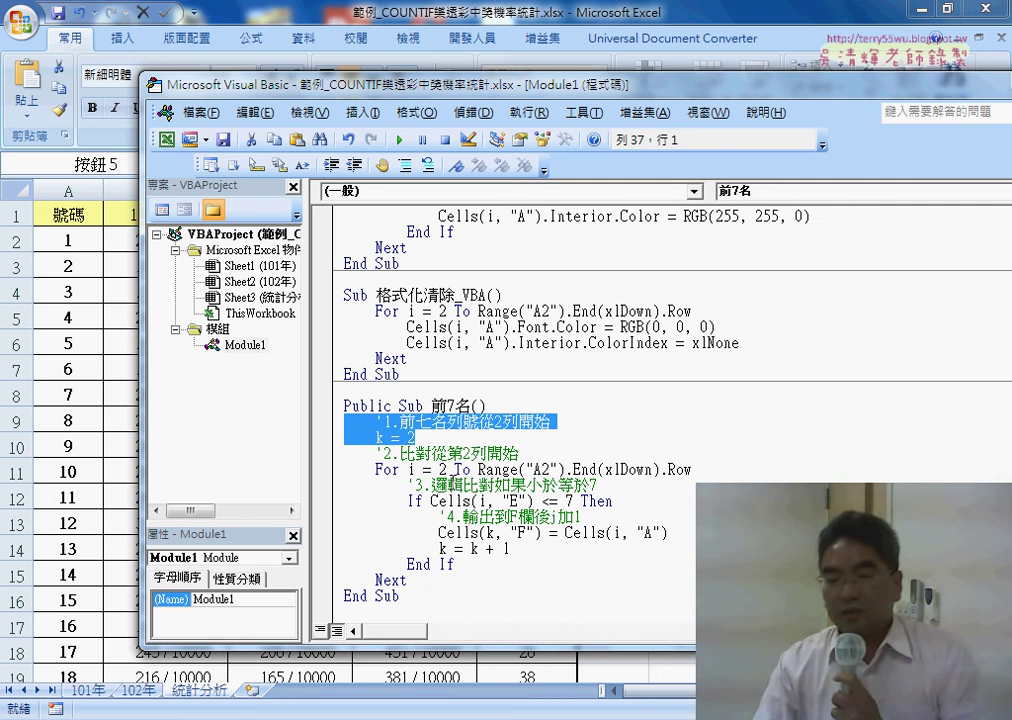
left_click_drag(518, 553, 440, 549)
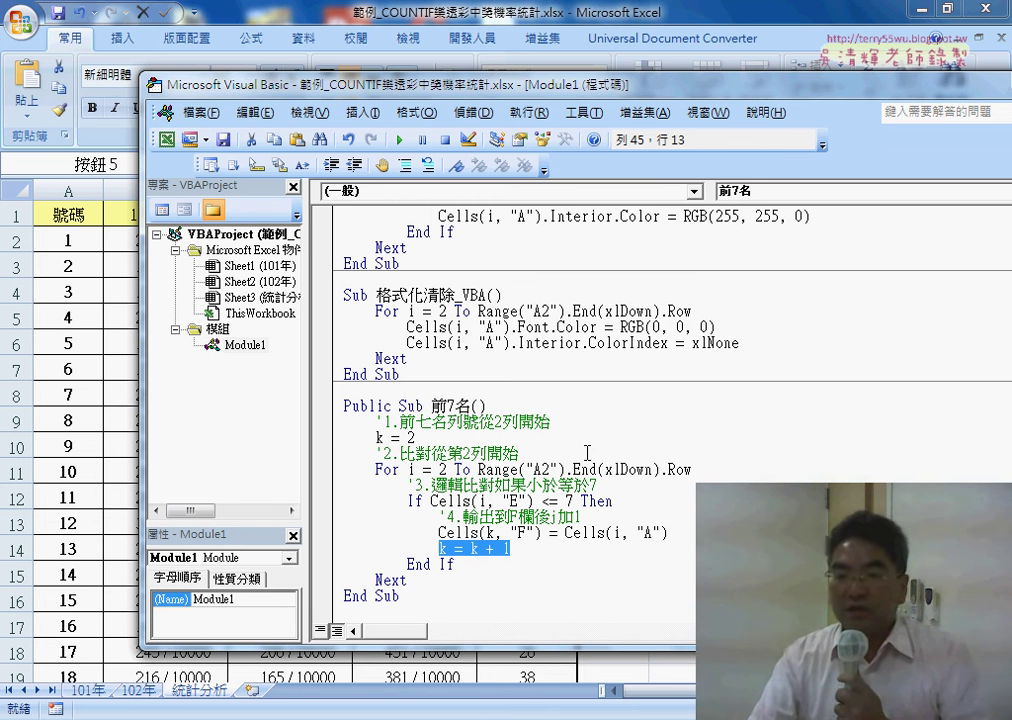
Step: Highlight the loop counter i, the Range("A2").End(xlDown).Row bound, the <= 7 condition and the column F value
left_click_drag(577, 88, 691, 64)
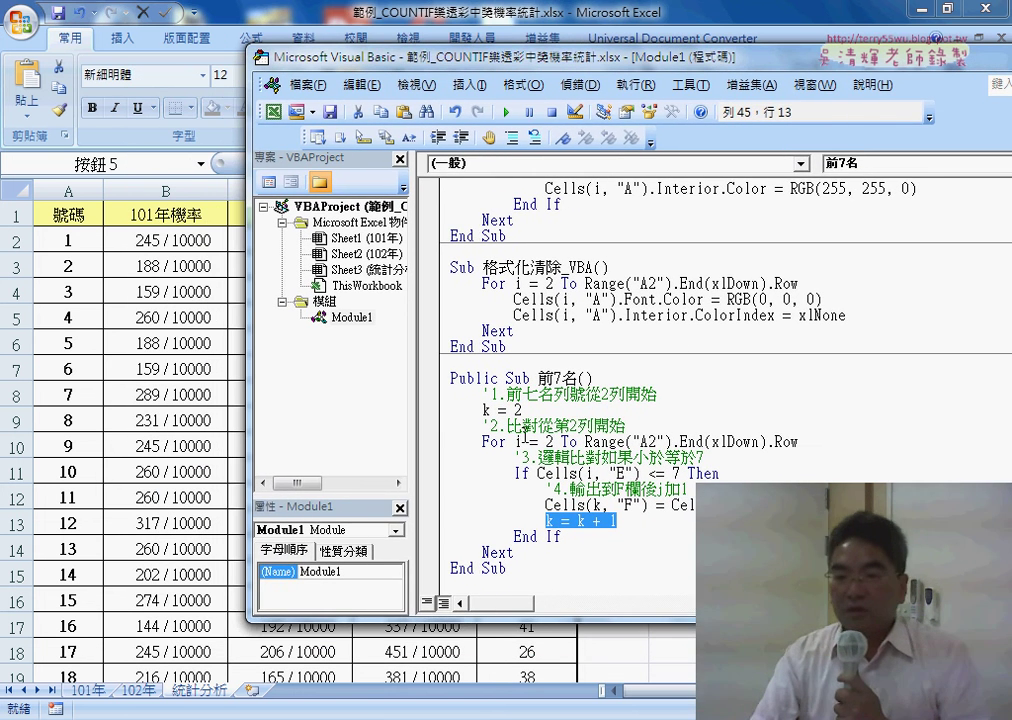
double_click(516, 442)
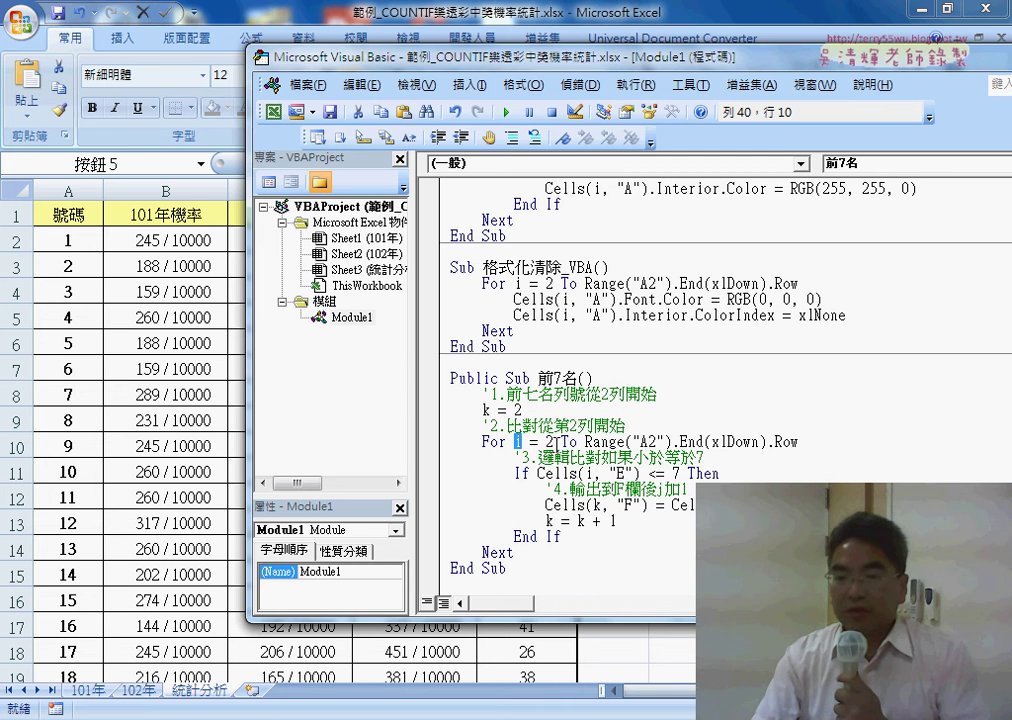
left_click_drag(586, 441, 798, 441)
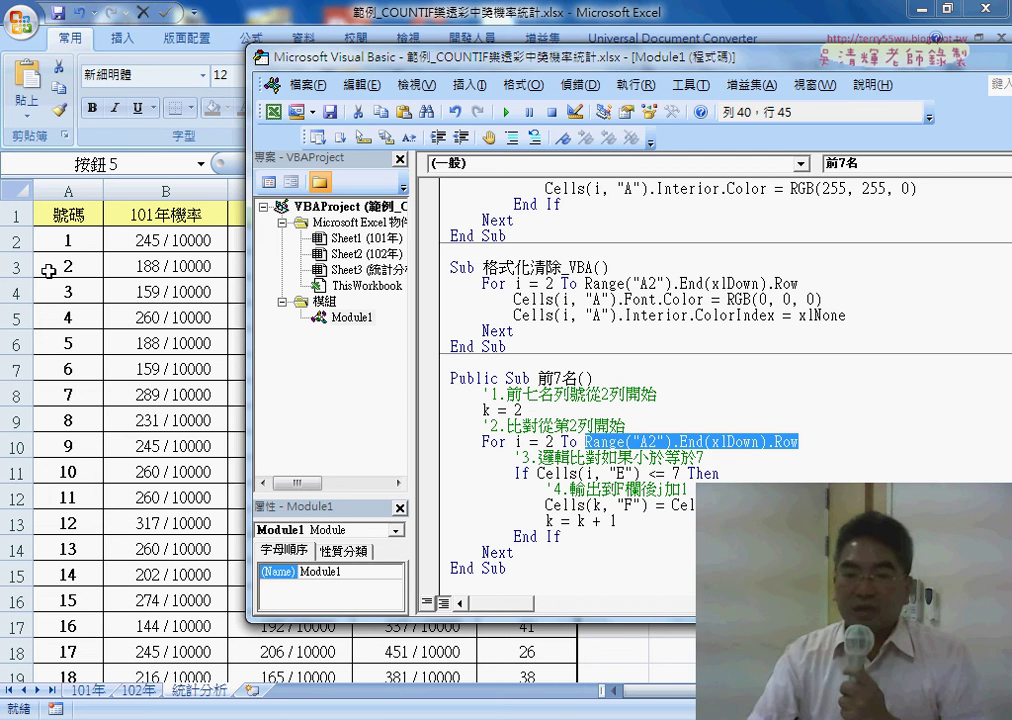
left_click(516, 473)
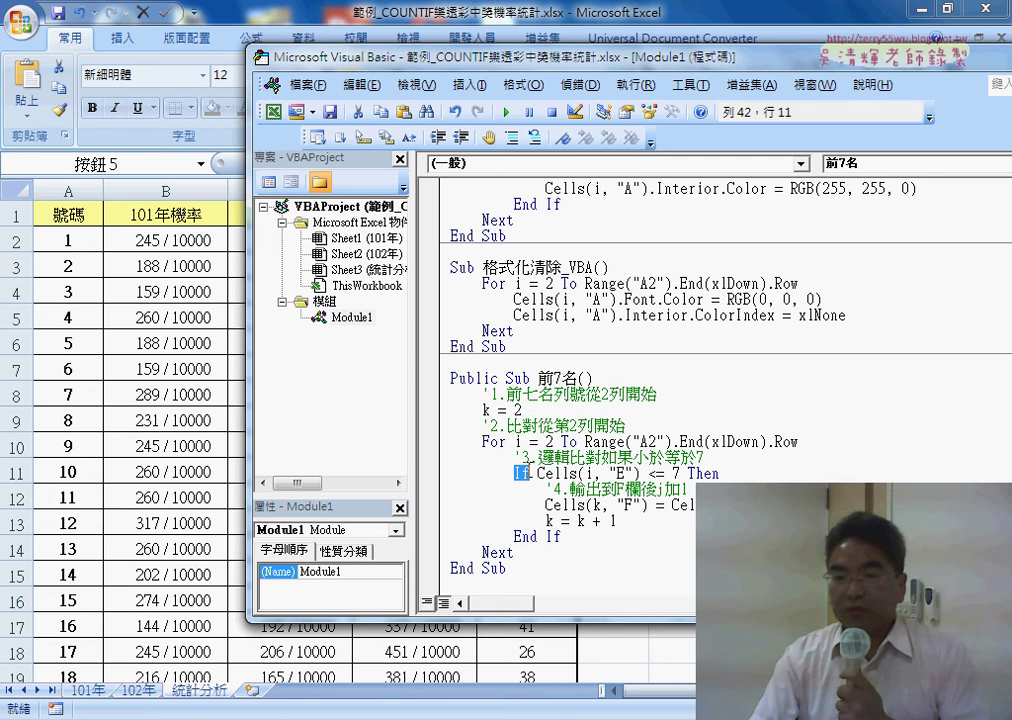
left_click_drag(572, 473, 681, 473)
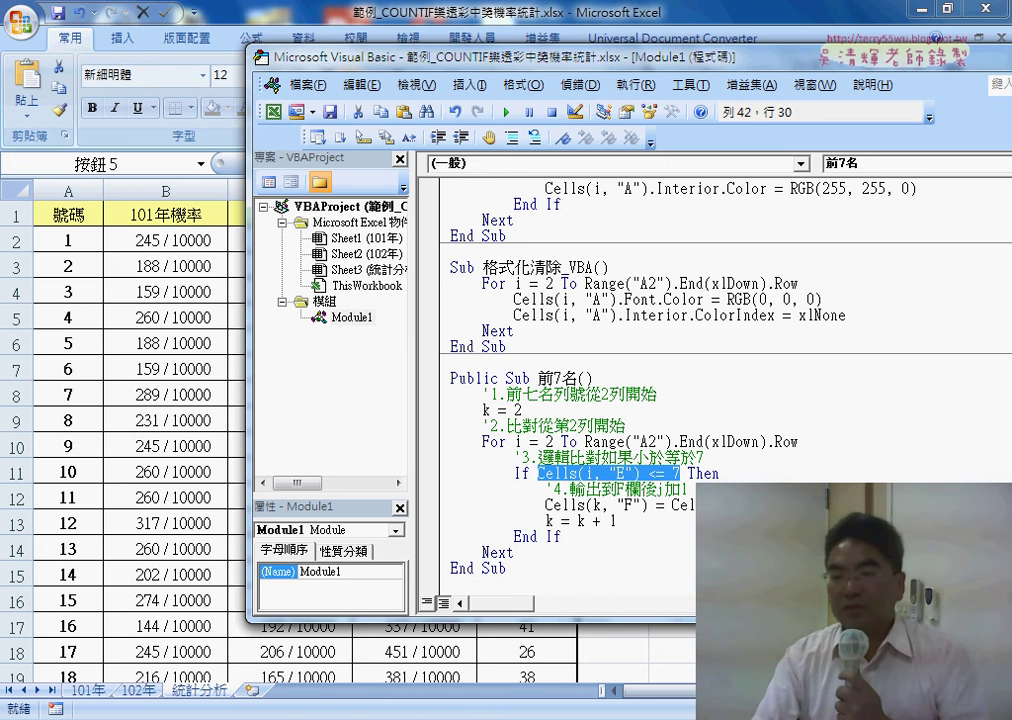
left_click_drag(722, 505, 672, 505)
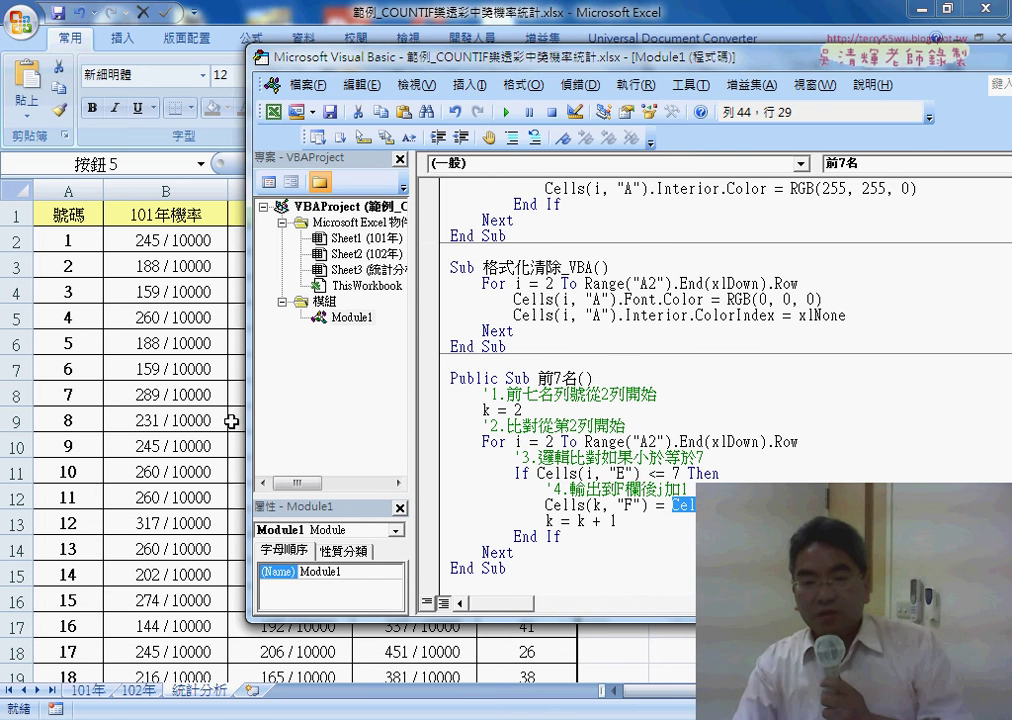
left_click_drag(249, 416, 591, 416)
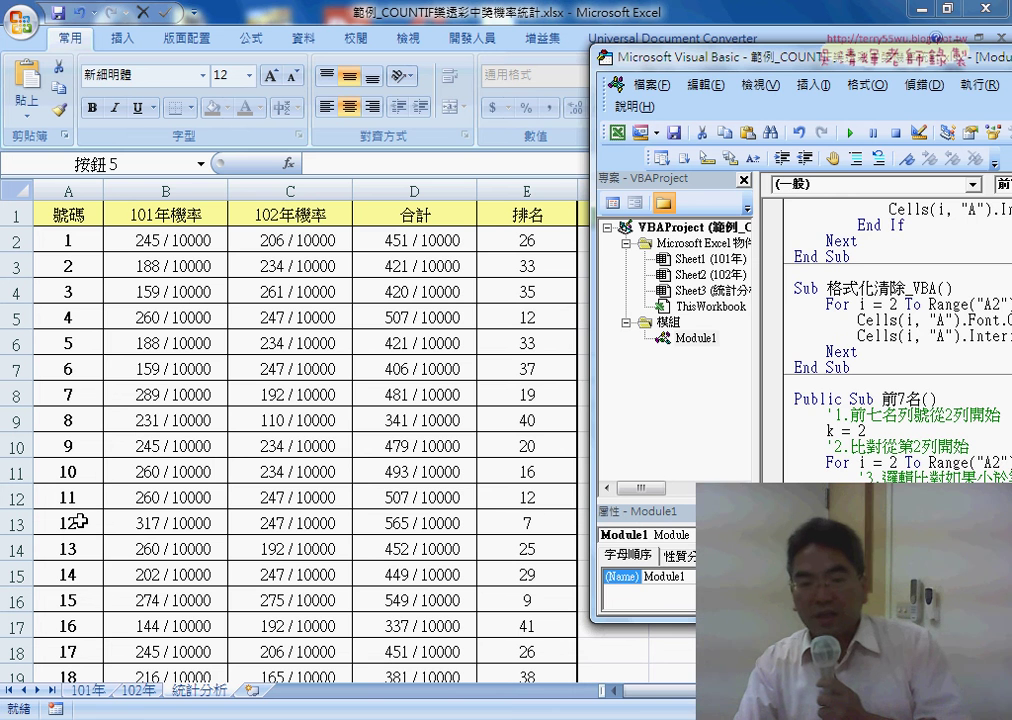
left_click_drag(588, 494, 300, 494)
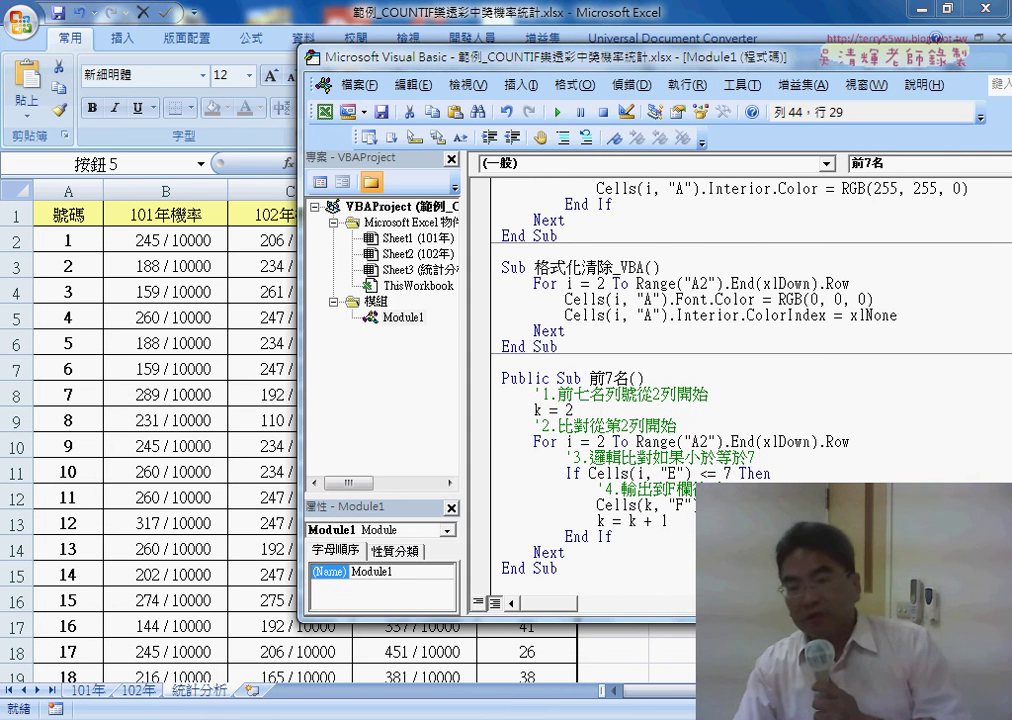
double_click(647, 505)
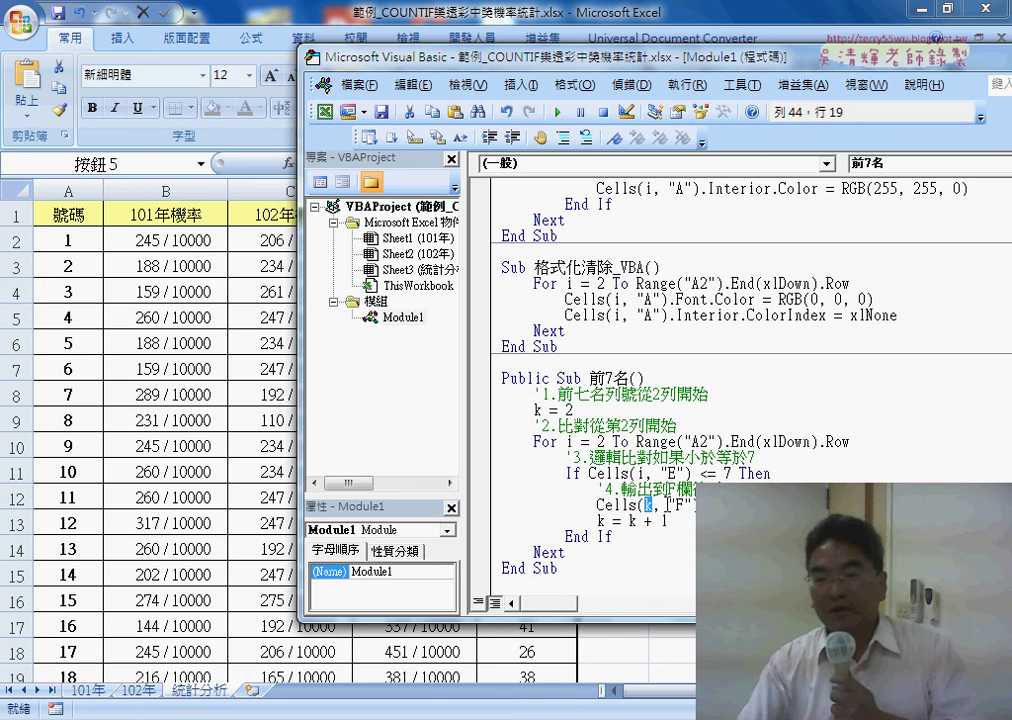
double_click(680, 505)
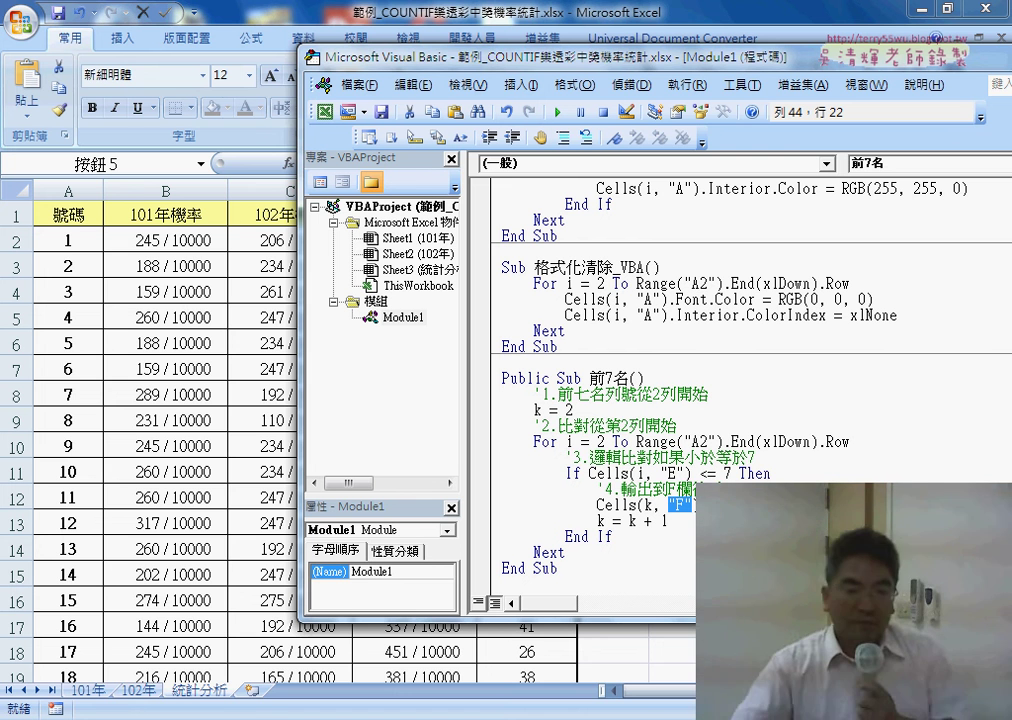
left_click_drag(72, 508, 493, 265)
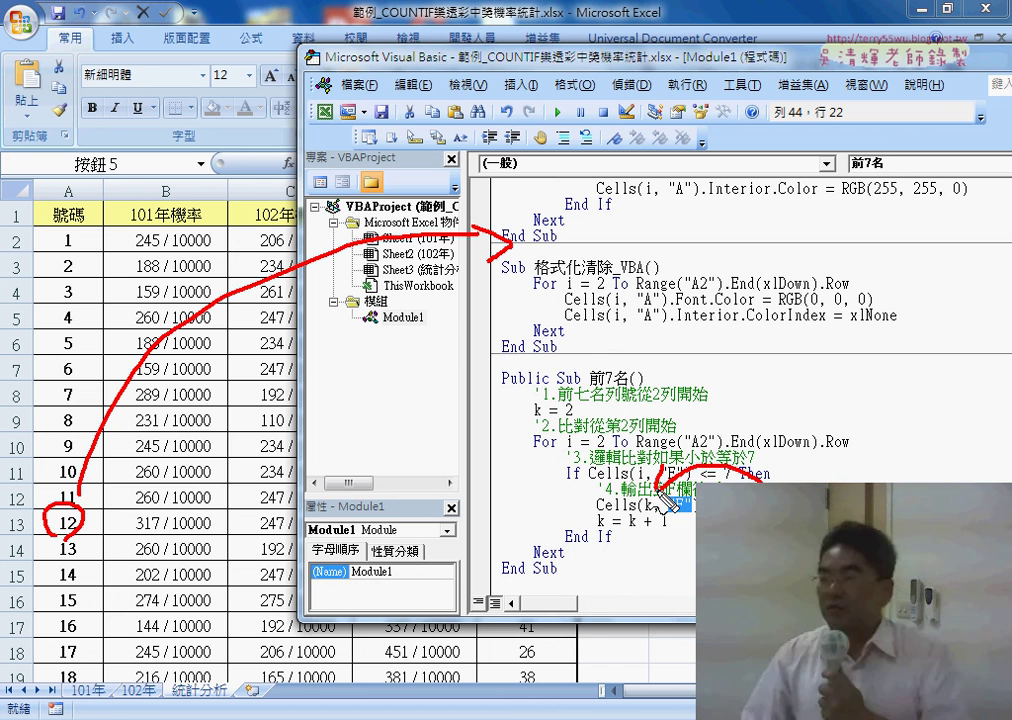
left_click_drag(670, 497, 760, 478)
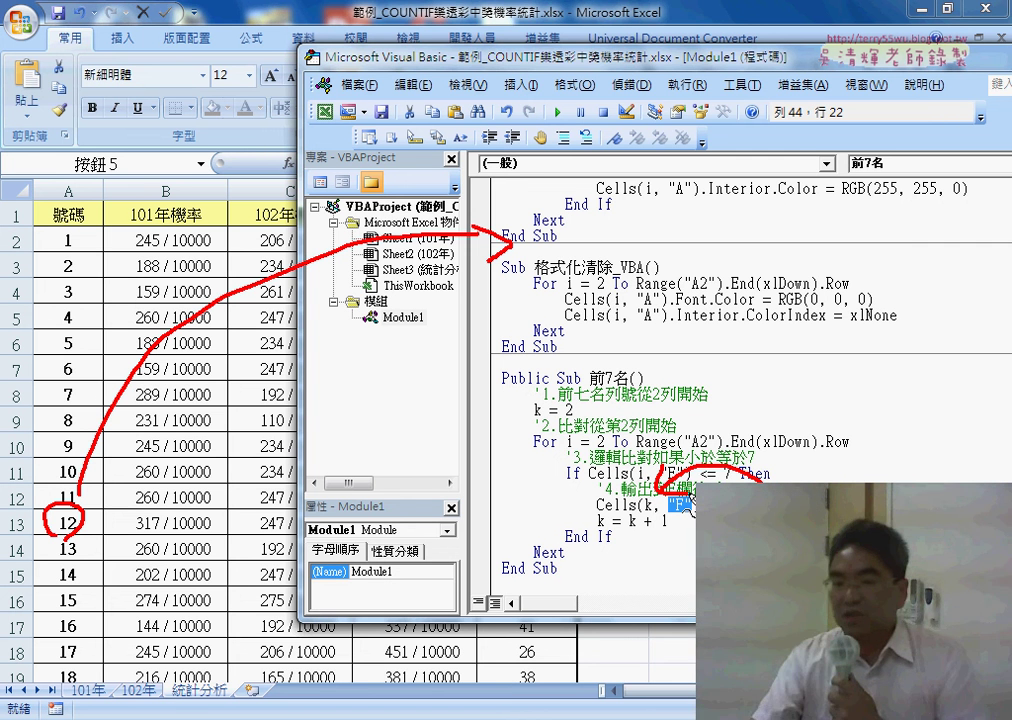
mouse_move(648, 528)
left_mouse_down()
mouse_move(666, 525)
mouse_move(610, 506)
left_mouse_up()
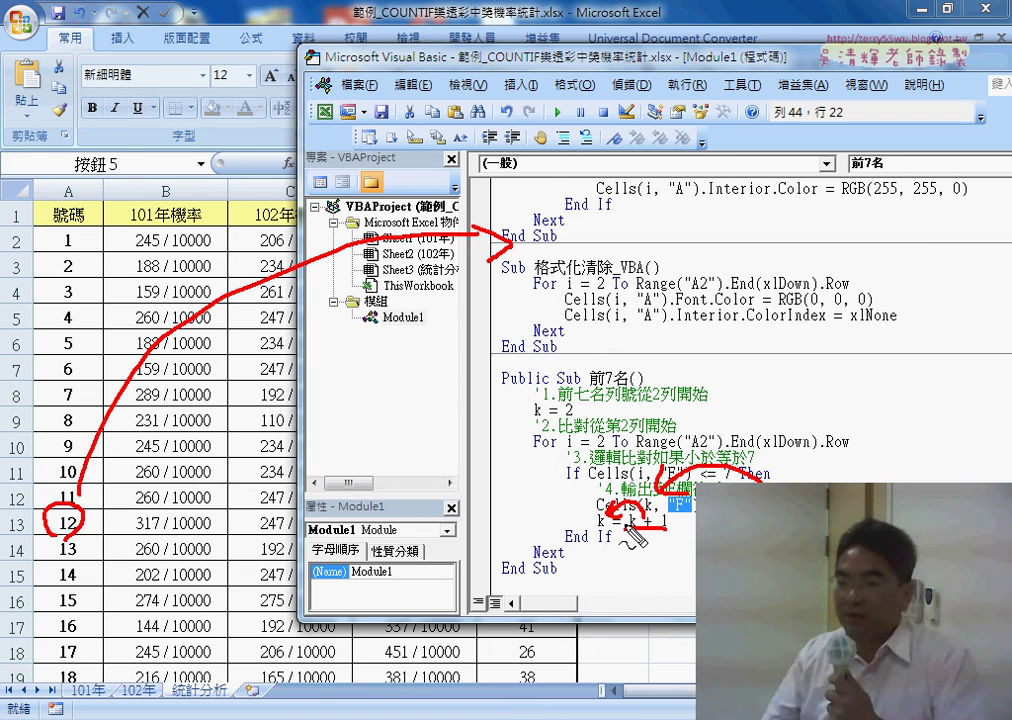
left_click_drag(662, 527, 615, 503)
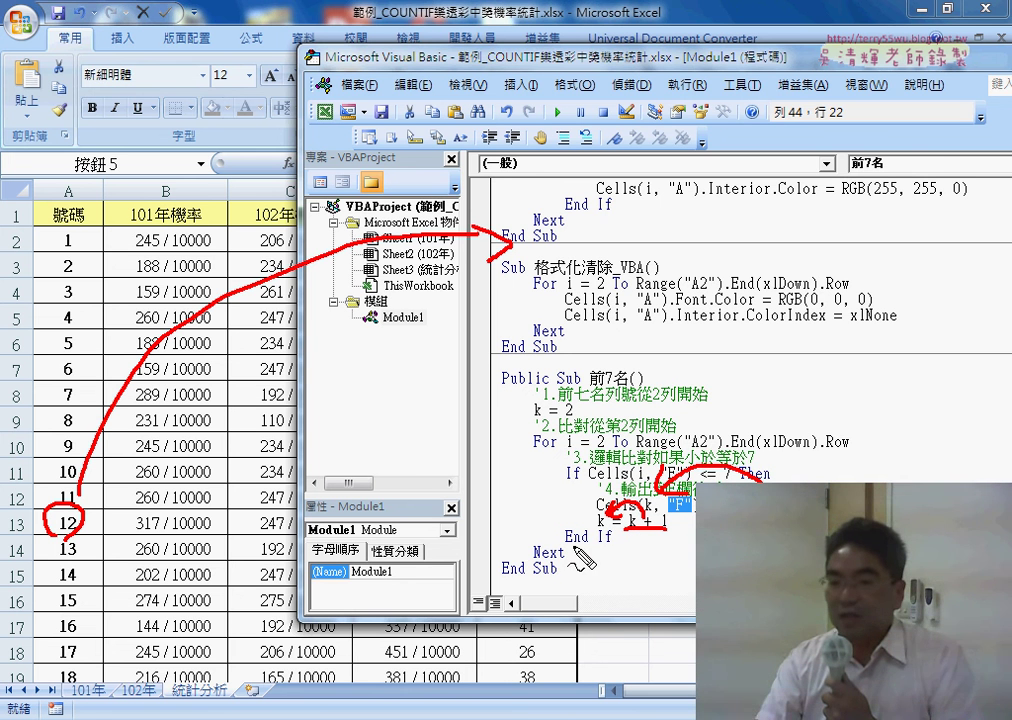
left_click_drag(598, 527, 650, 522)
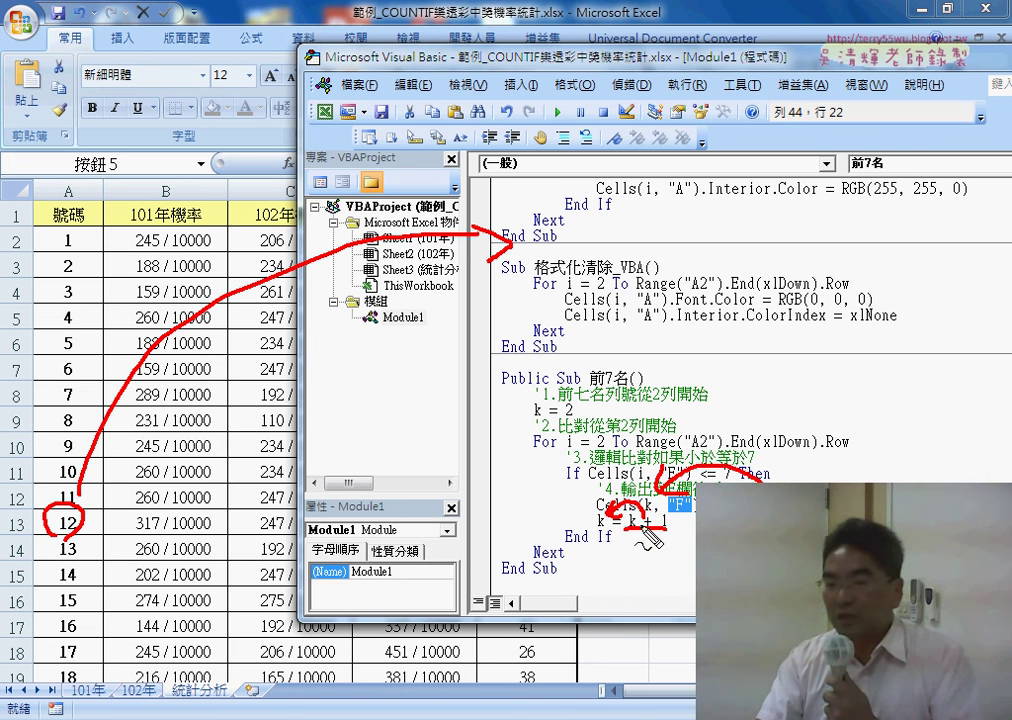
left_click_drag(553, 418, 572, 417)
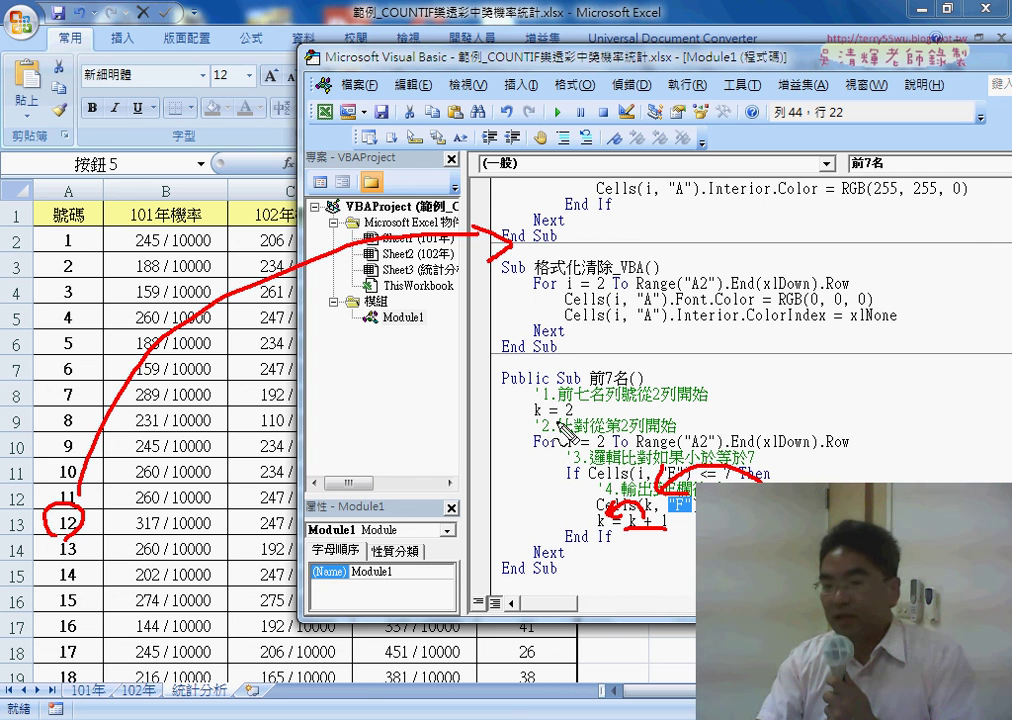
left_click_drag(518, 441, 545, 440)
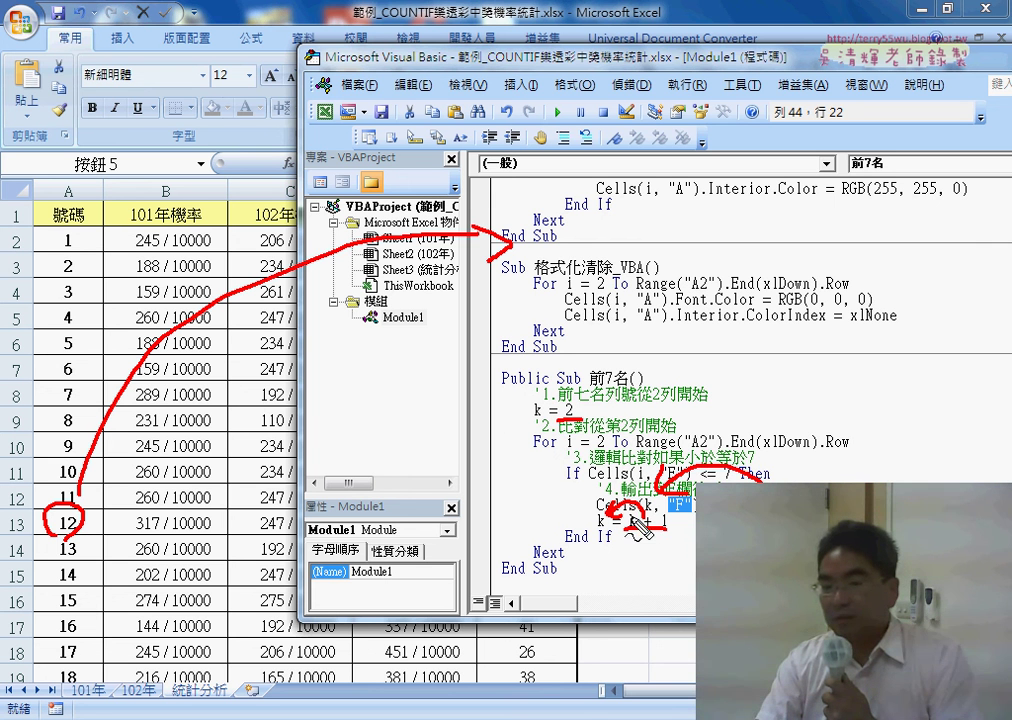
mouse_move(634, 530)
left_mouse_down()
mouse_move(618, 514)
mouse_move(603, 537)
left_mouse_up()
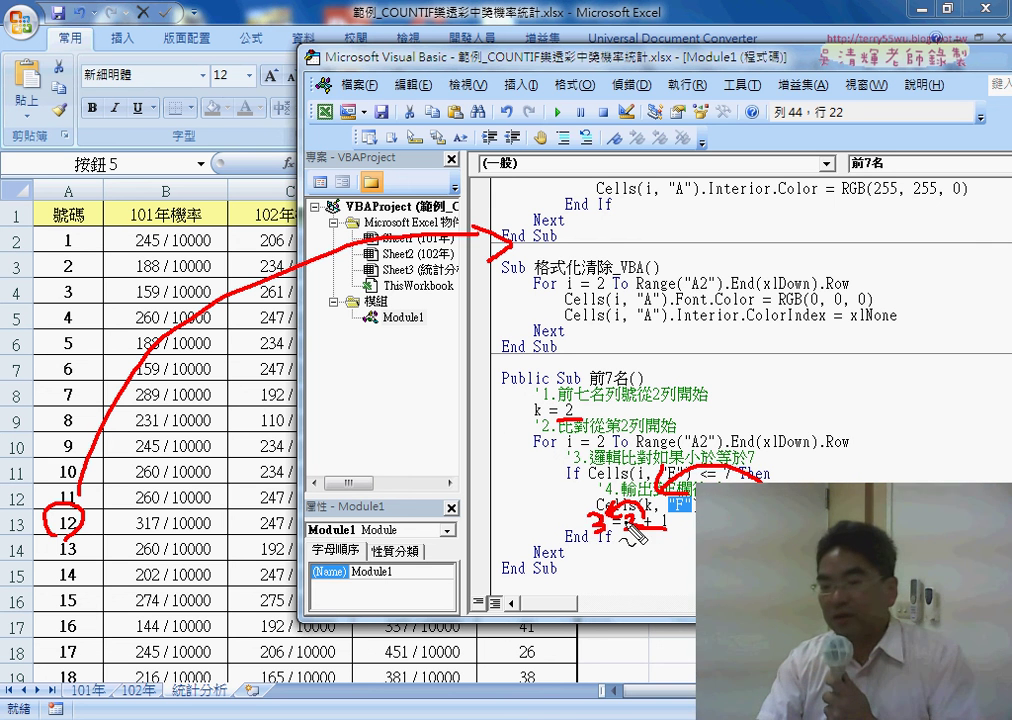
left_click_drag(684, 525, 657, 525)
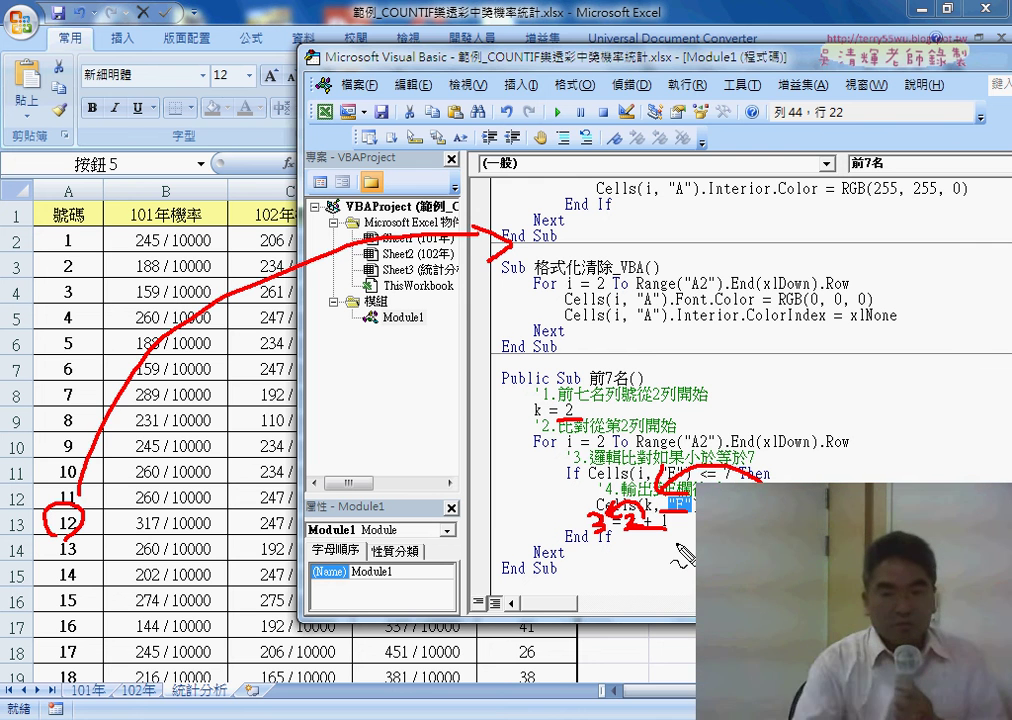
key("Escape")
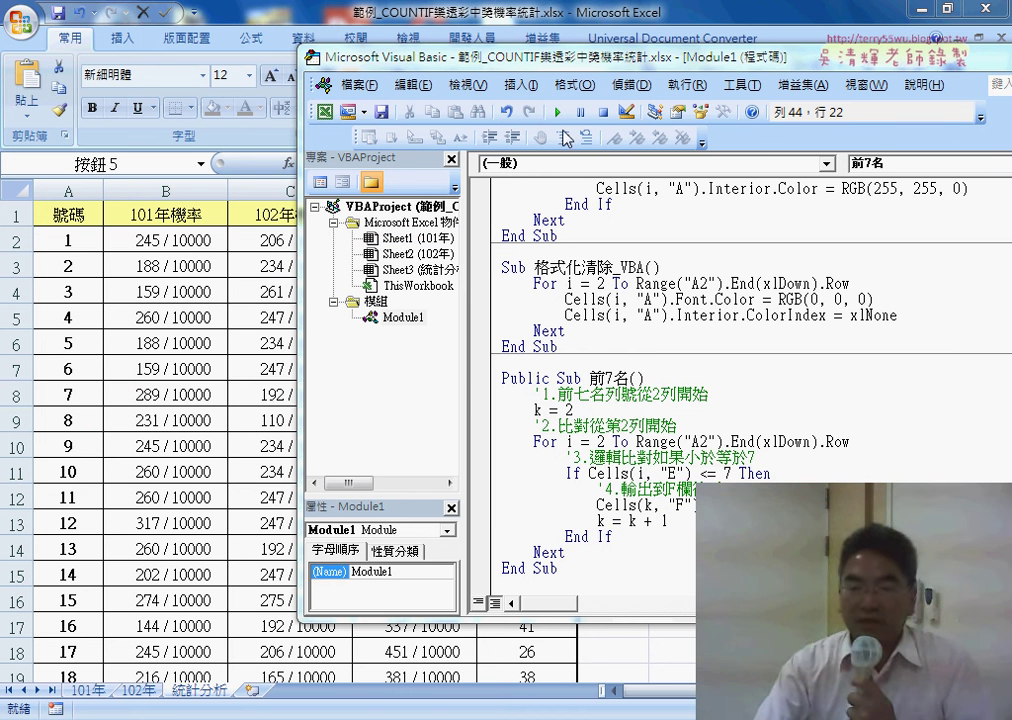
key("shift+Right")
key("shift+Right")
key("shift+Right")
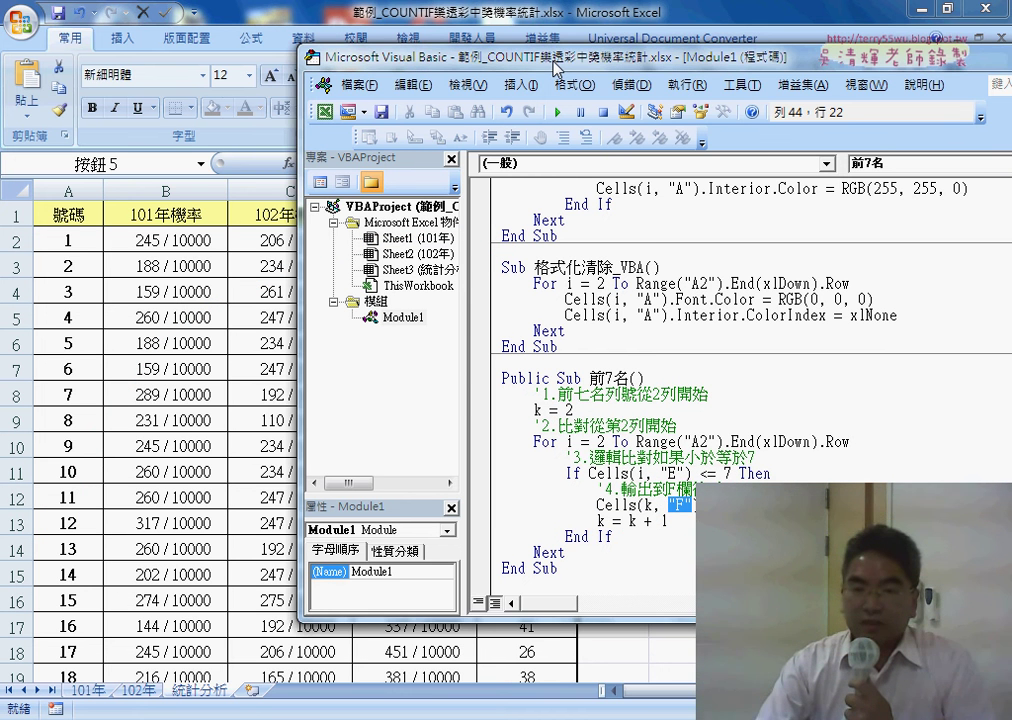
mouse_move(556, 70)
left_mouse_down()
mouse_move(419, 349)
mouse_move(413, 432)
left_mouse_up()
Step: Add blank lines after the last End Sub and set a breakpoint on the k = 2 line
left_click(486, 536)
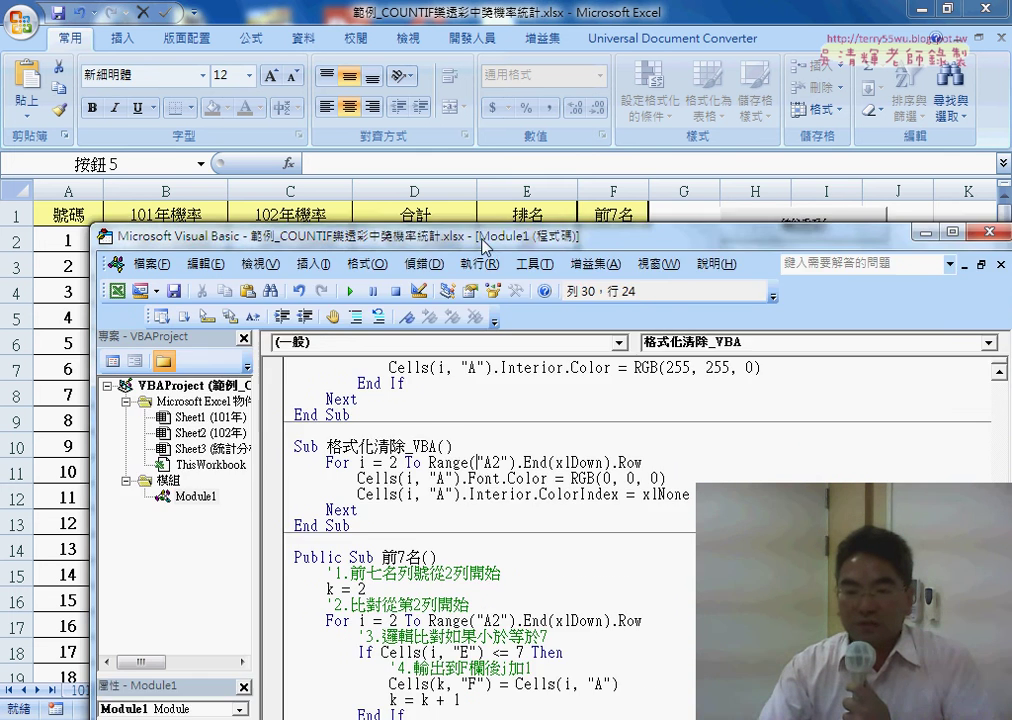
left_click_drag(400, 309, 343, 171)
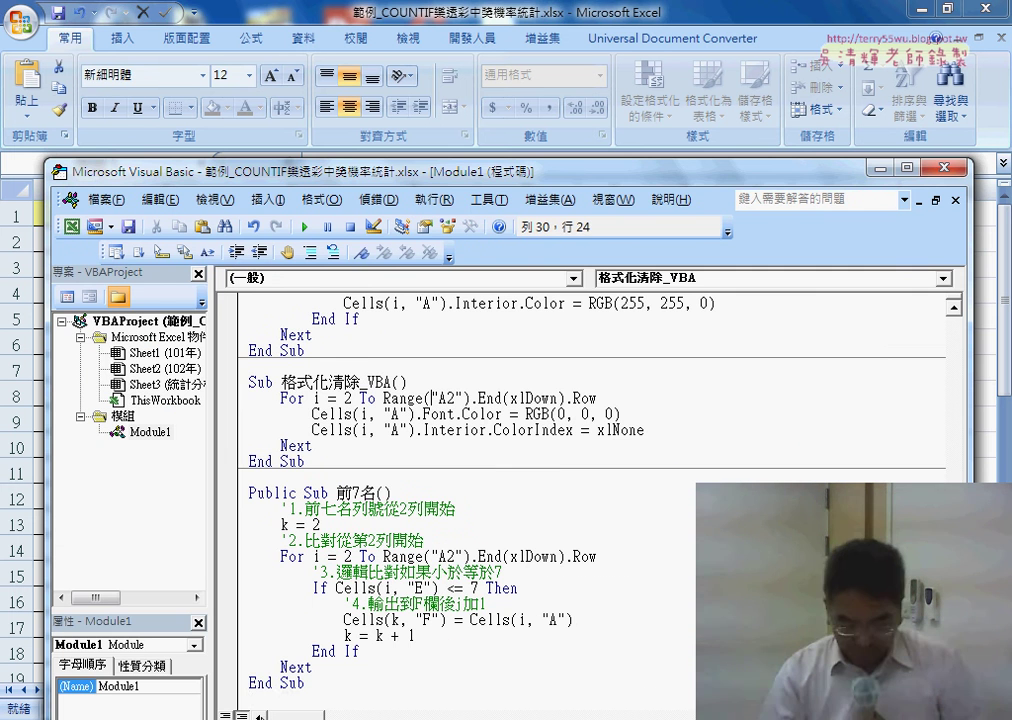
left_click(282, 703)
key("Return")
key("Return")
key("Return")
key("Return")
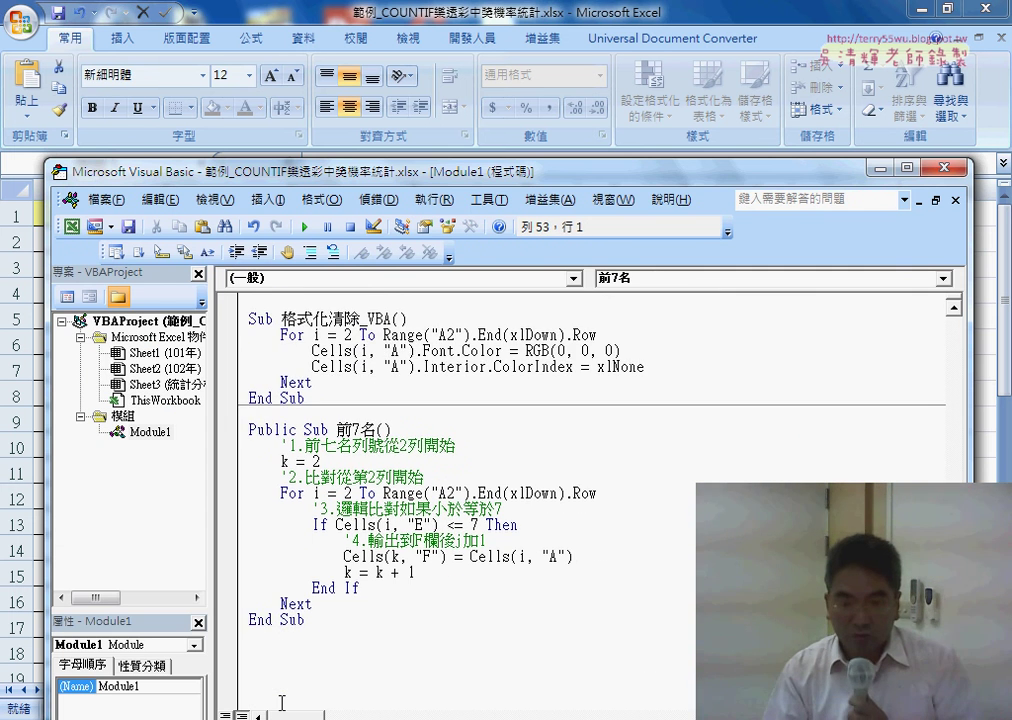
key("Return")
key("Return")
key("Return")
key("Return")
key("Return")
key("Return")
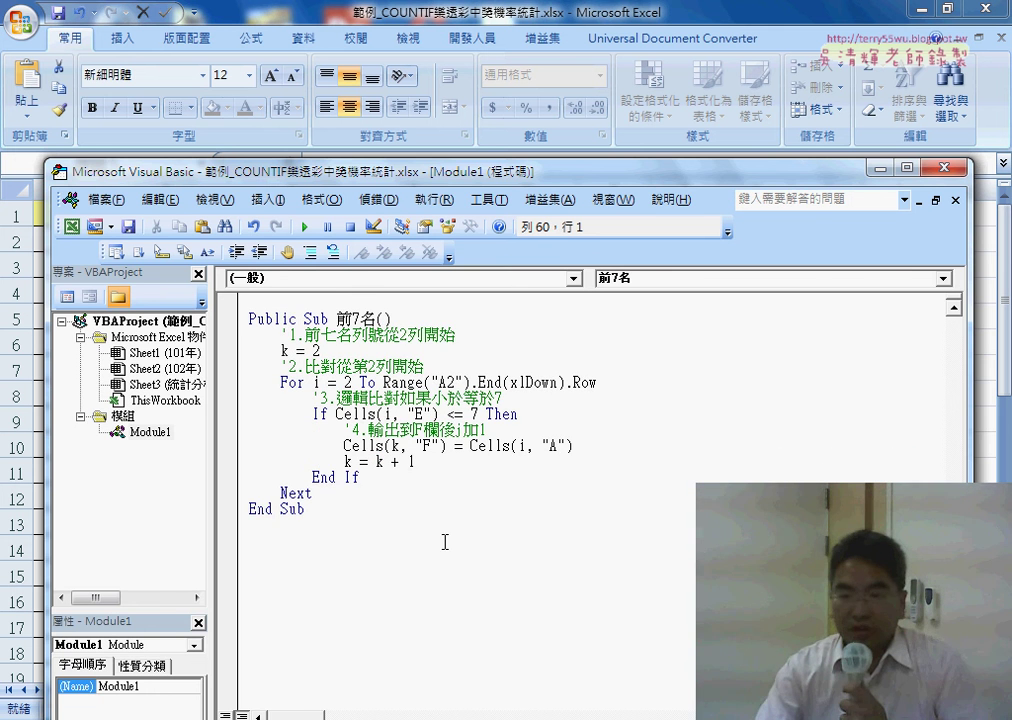
left_click_drag(592, 171, 698, 342)
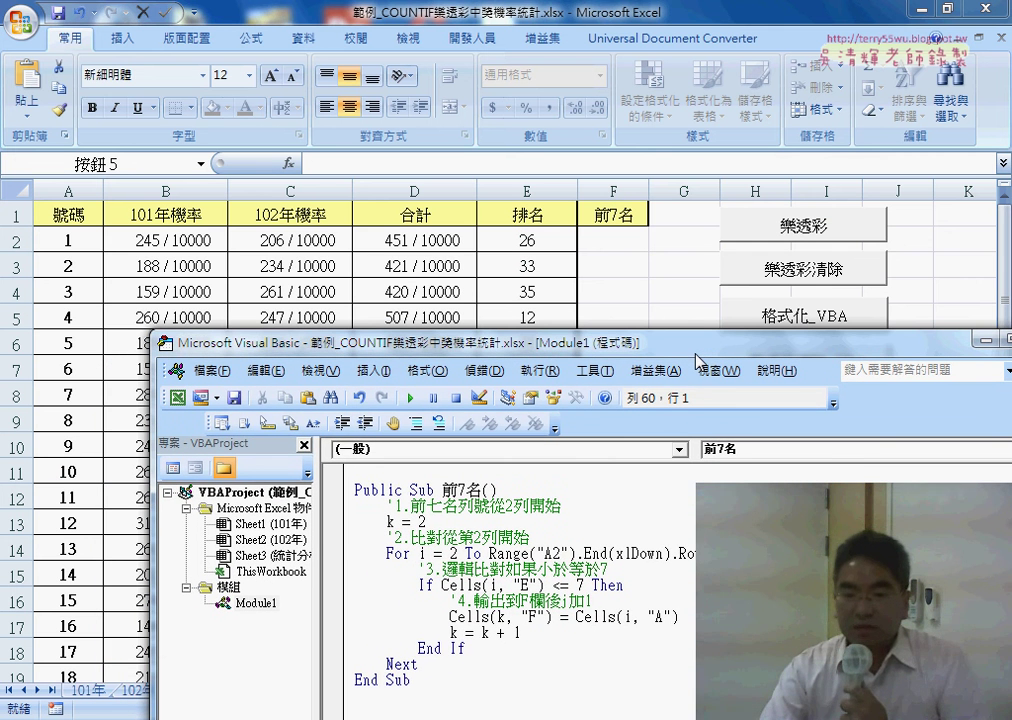
left_click(332, 521)
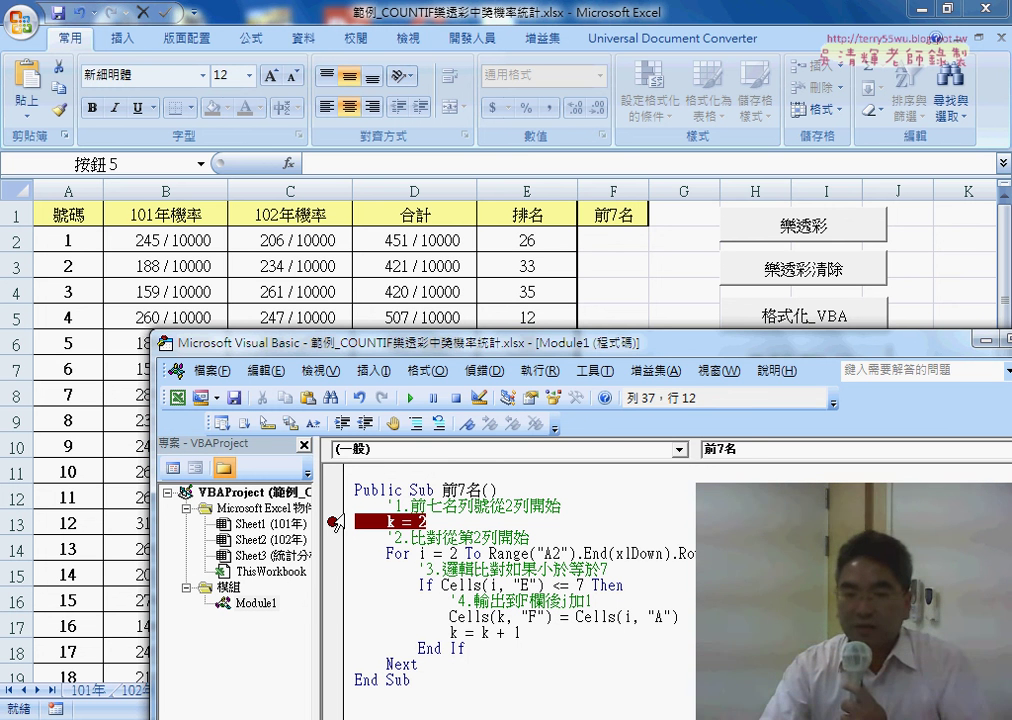
Step: Run the 前7名 macro to the k = 2 breakpoint and step through the rank comparison loop
left_click(411, 399)
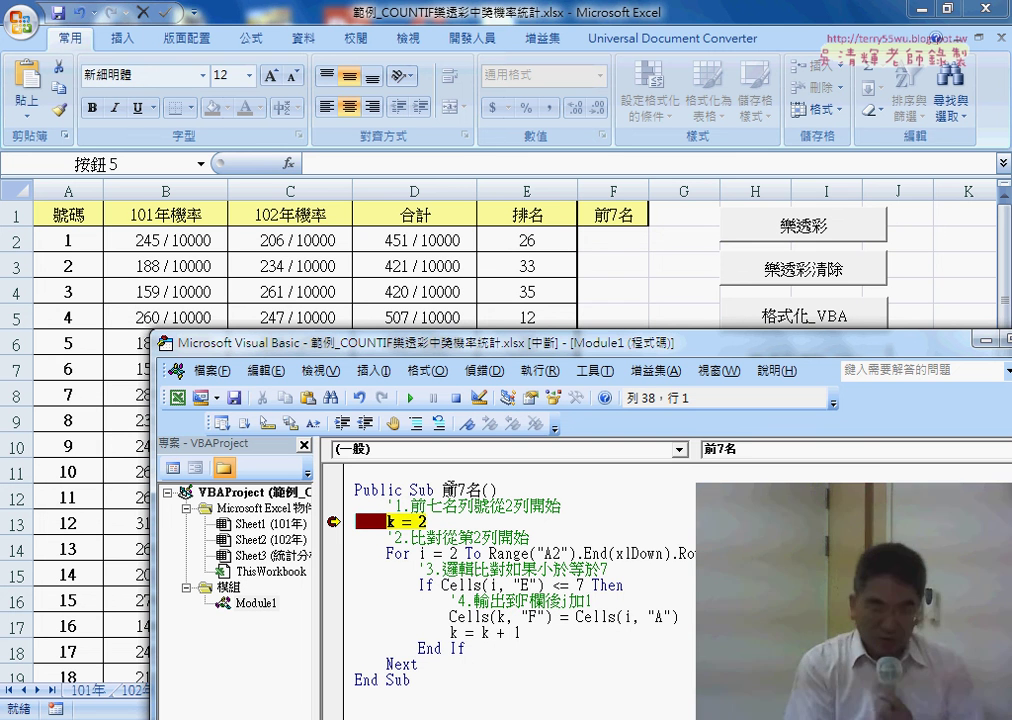
key("F8")
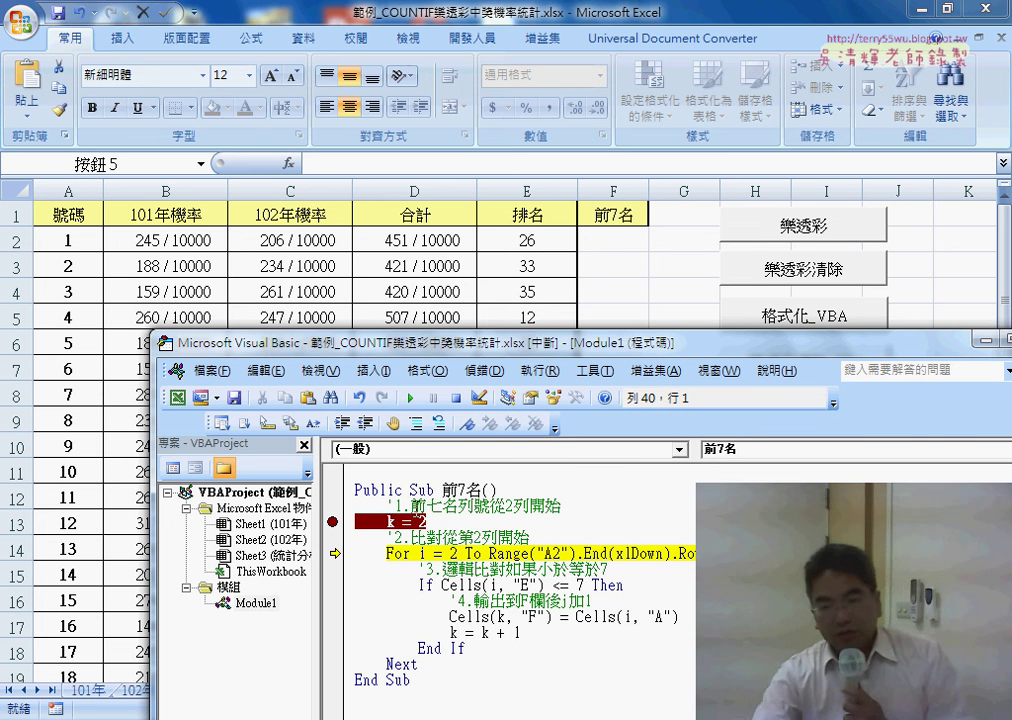
left_click_drag(480, 357, 337, 310)
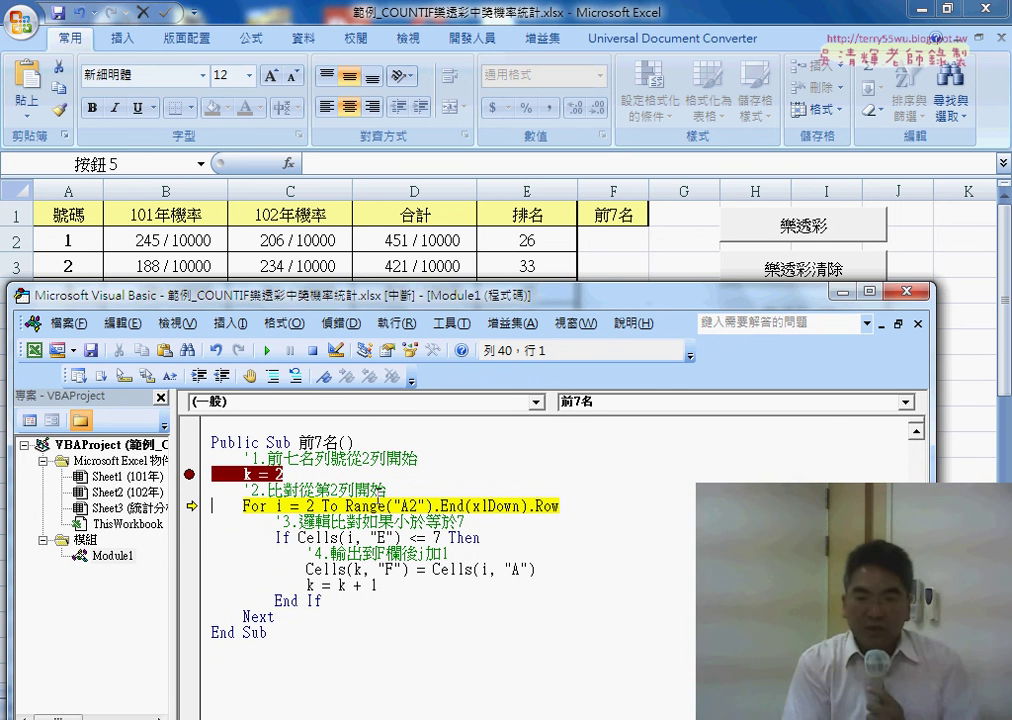
key("F8")
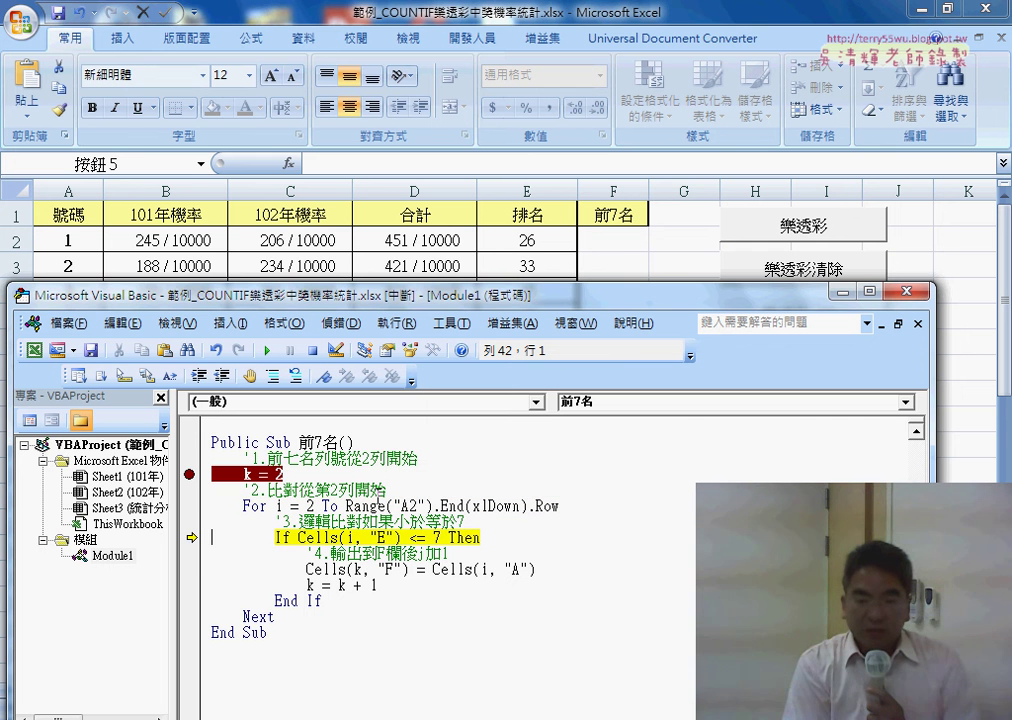
key("F8")
key("F8")
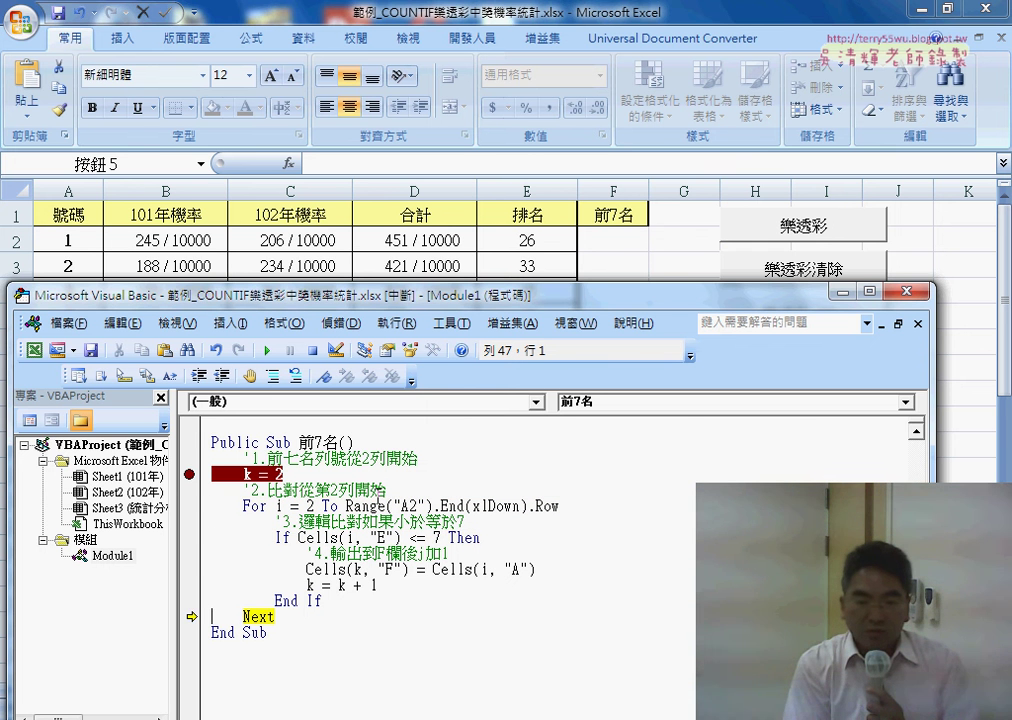
key("F8")
key("F8")
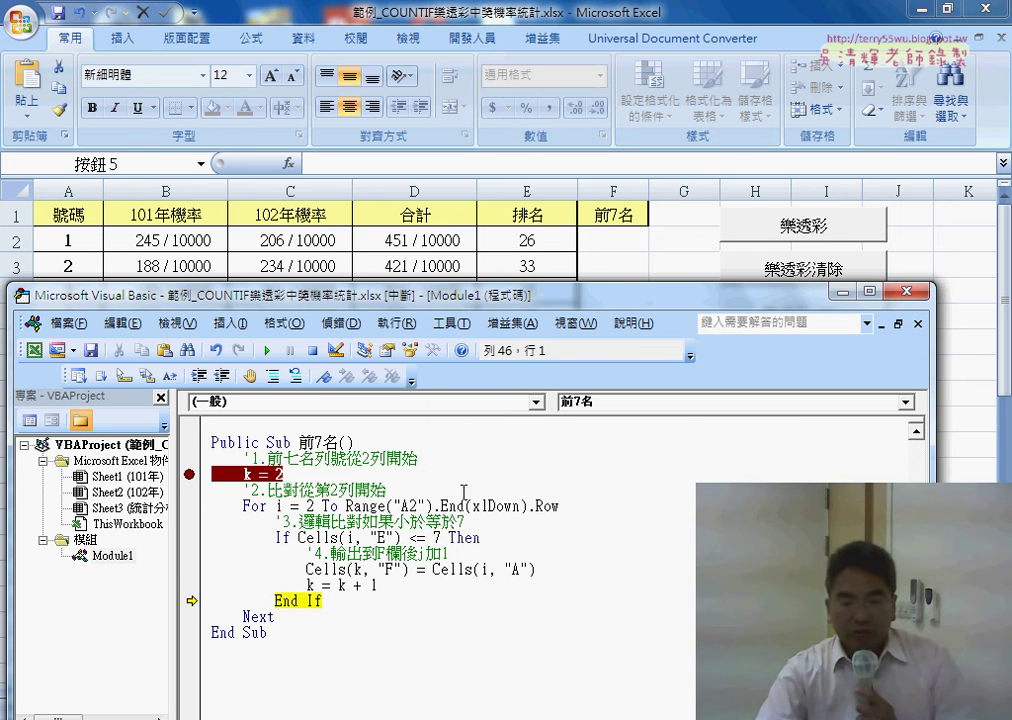
Step: Add a breakpoint on the column F output line and continue running until it
left_click(197, 569)
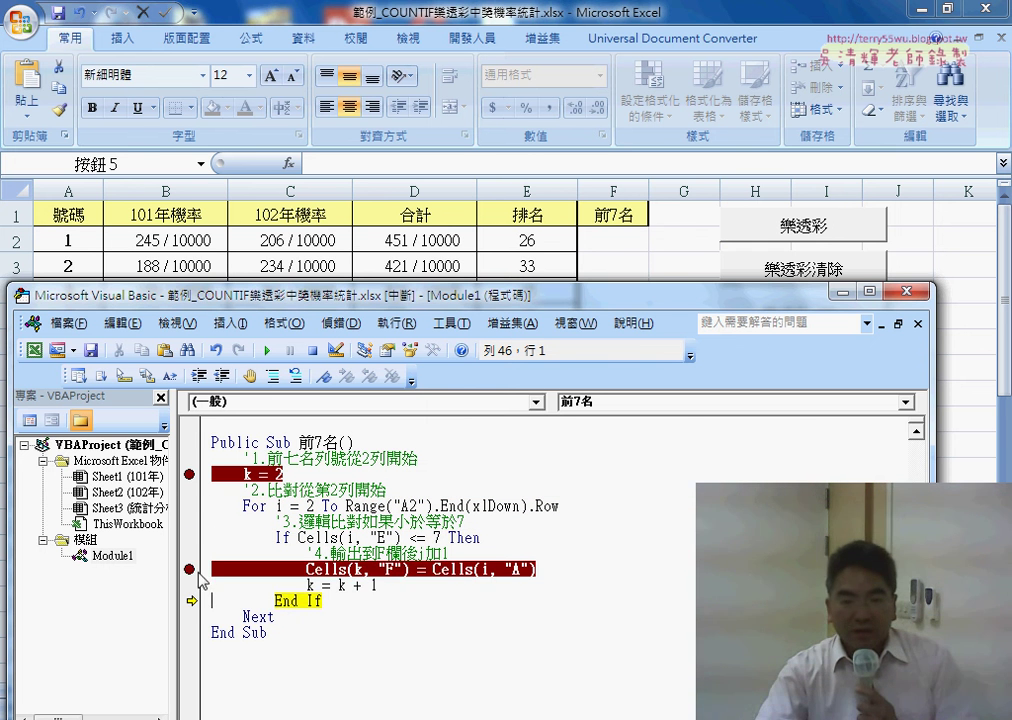
left_click(272, 350)
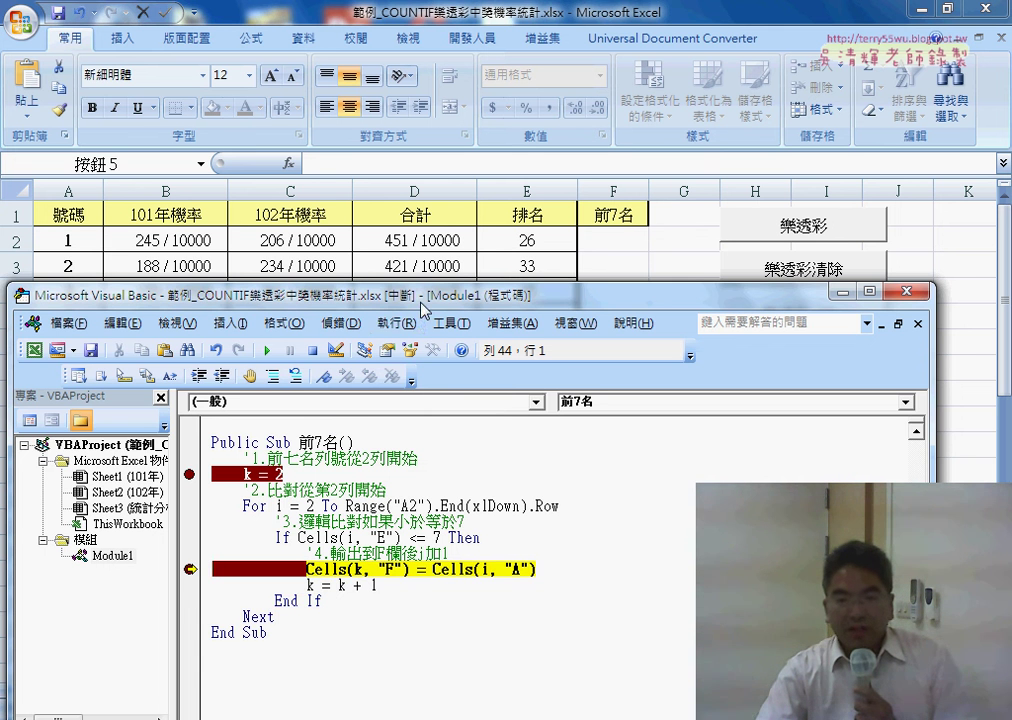
mouse_move(421, 300)
left_mouse_down()
mouse_move(506, 498)
mouse_move(505, 568)
left_mouse_up()
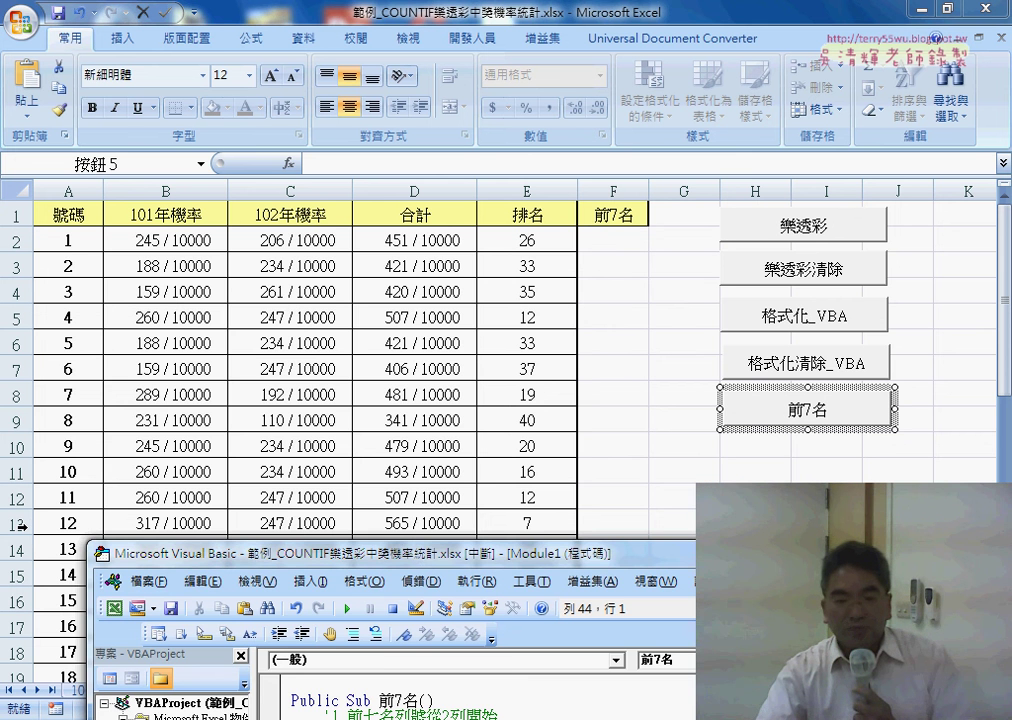
left_click_drag(268, 548, 232, 242)
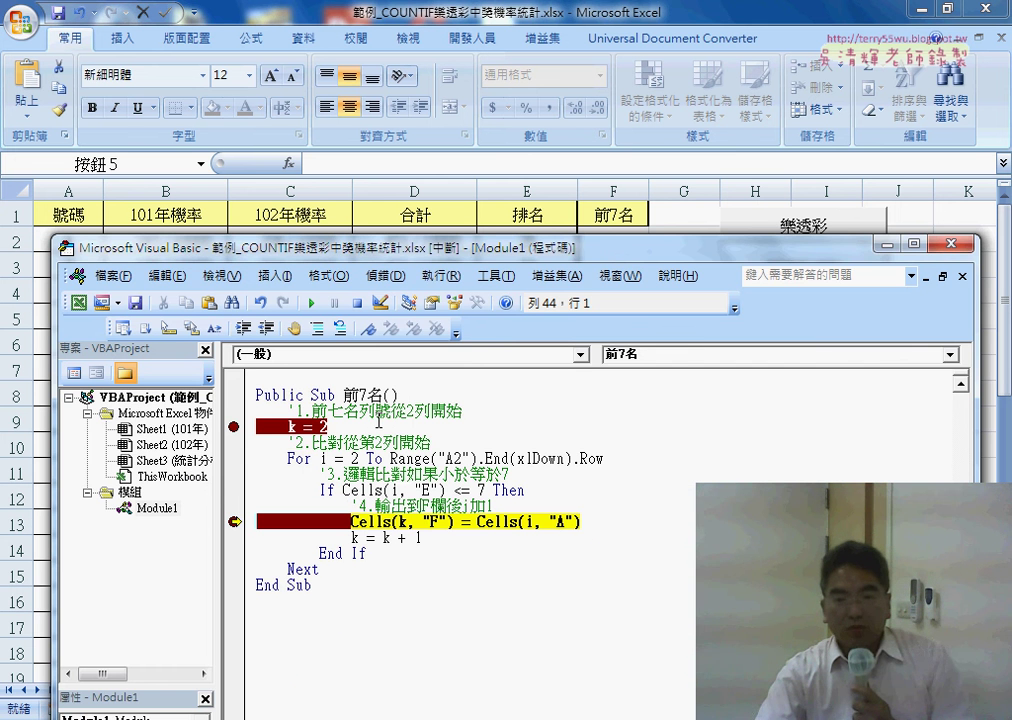
left_click_drag(442, 260, 447, 400)
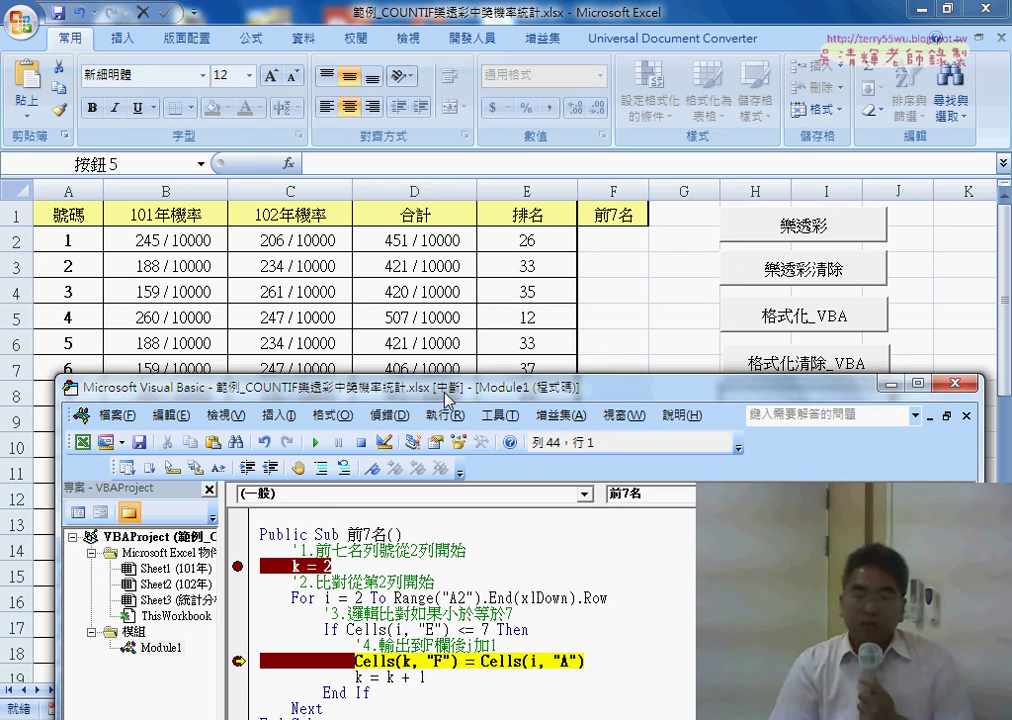
Step: Step the macro so 12 is written into F2, then remove both breakpoints
key("F8")
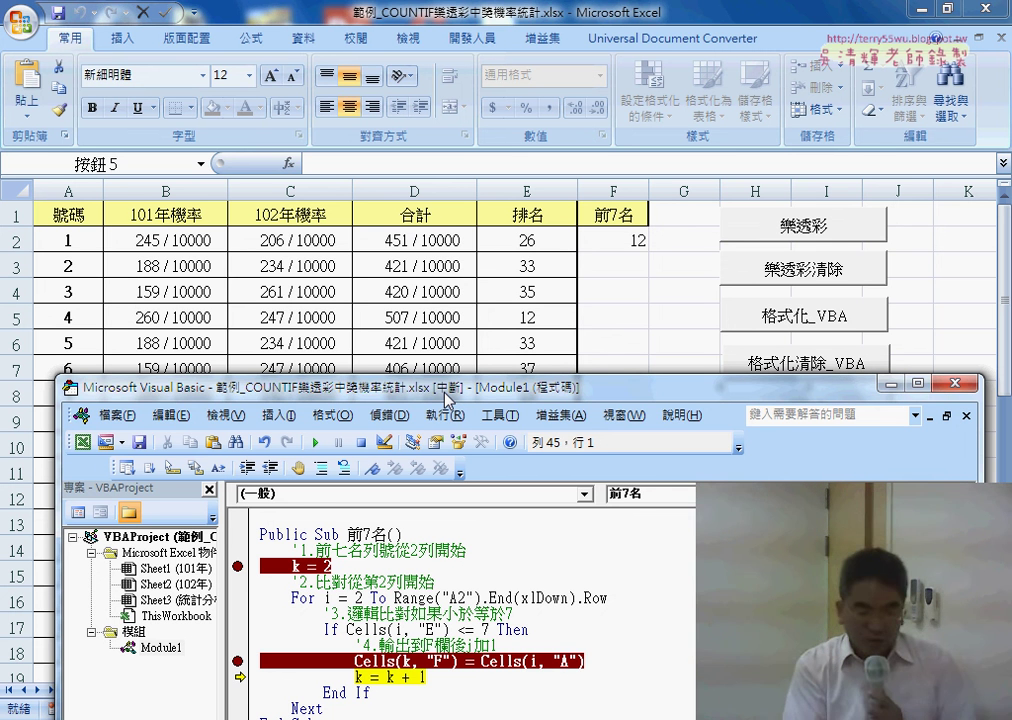
key("F8")
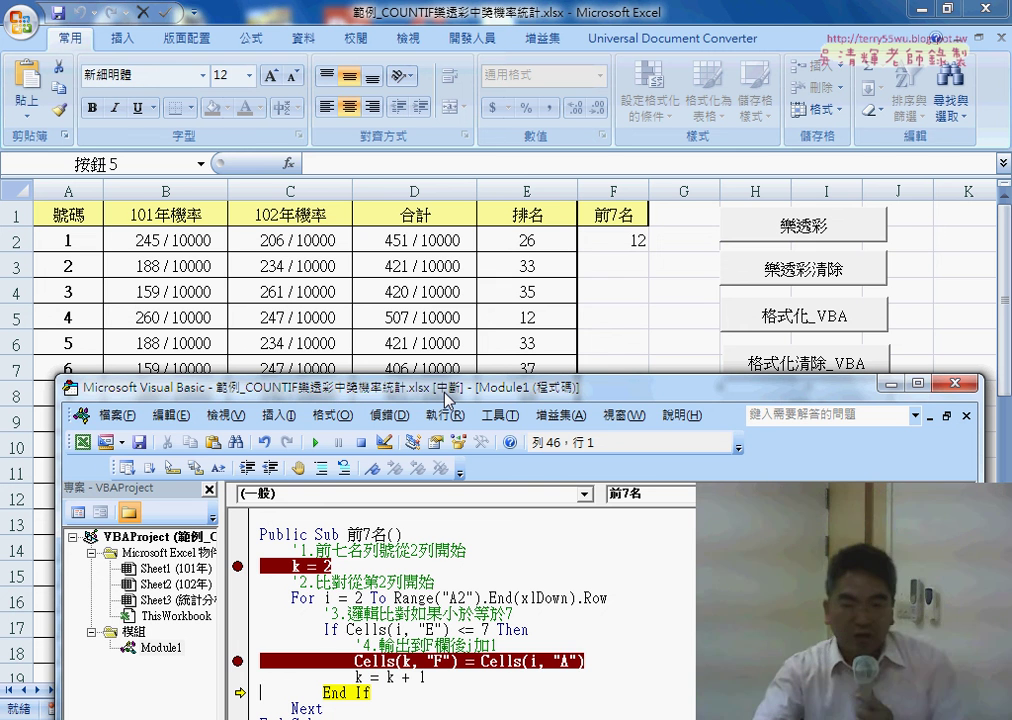
left_click(238, 661)
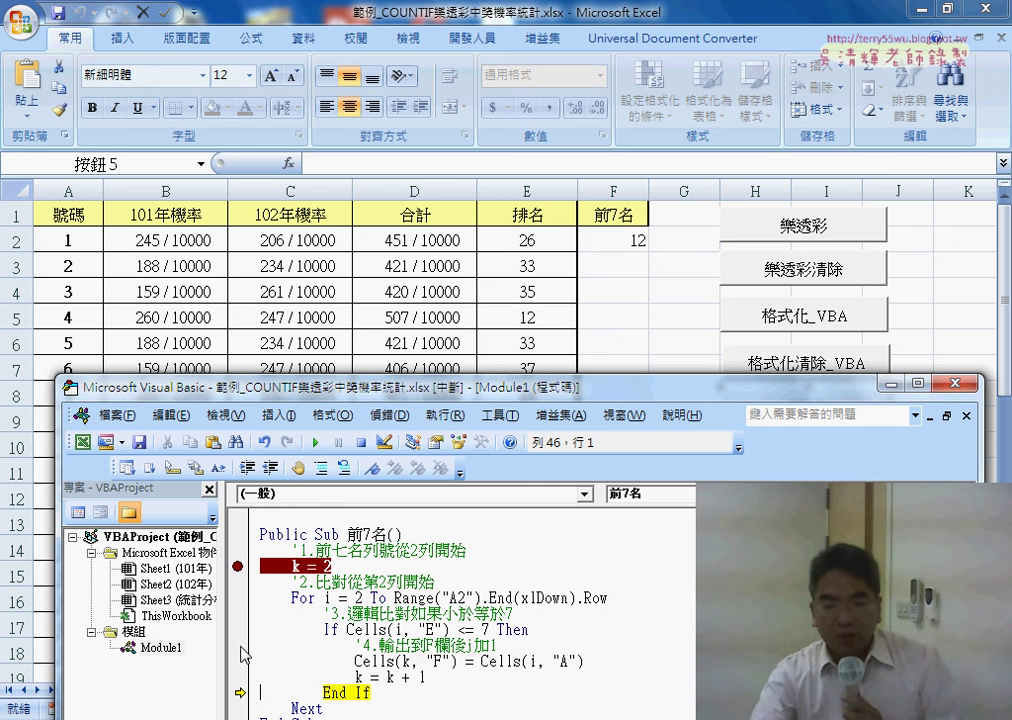
left_click(240, 566)
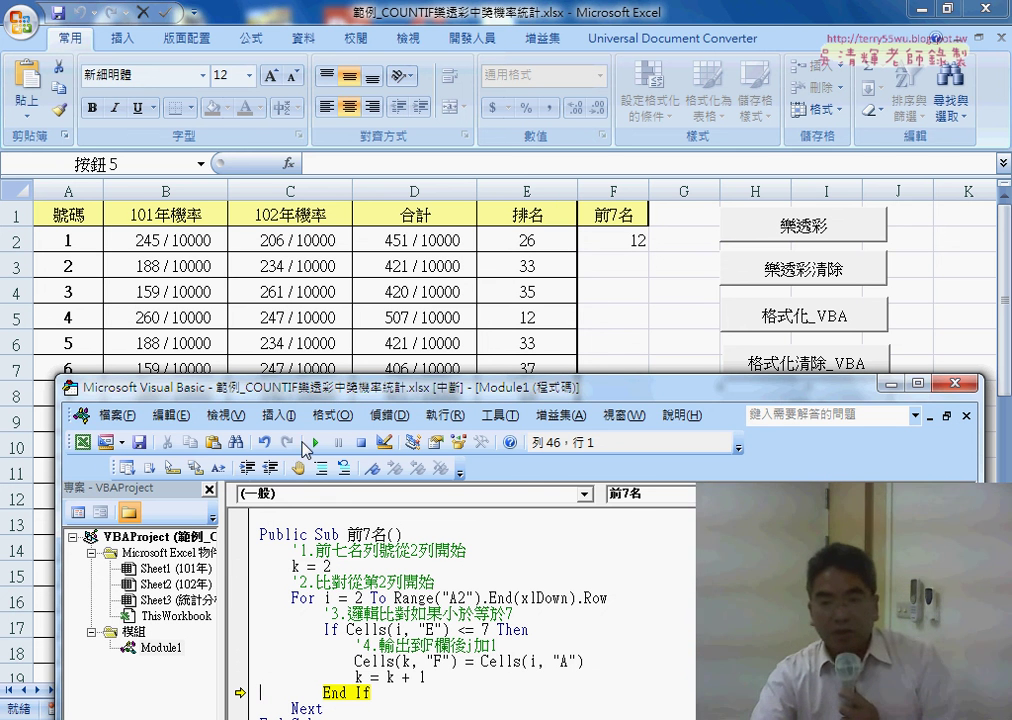
Step: Resume the macro to completion and select F3:F8 to review the listed results
left_click(317, 443)
mouse_move(635, 266)
left_mouse_down()
mouse_move(624, 392)
mouse_move(632, 398)
left_mouse_up()
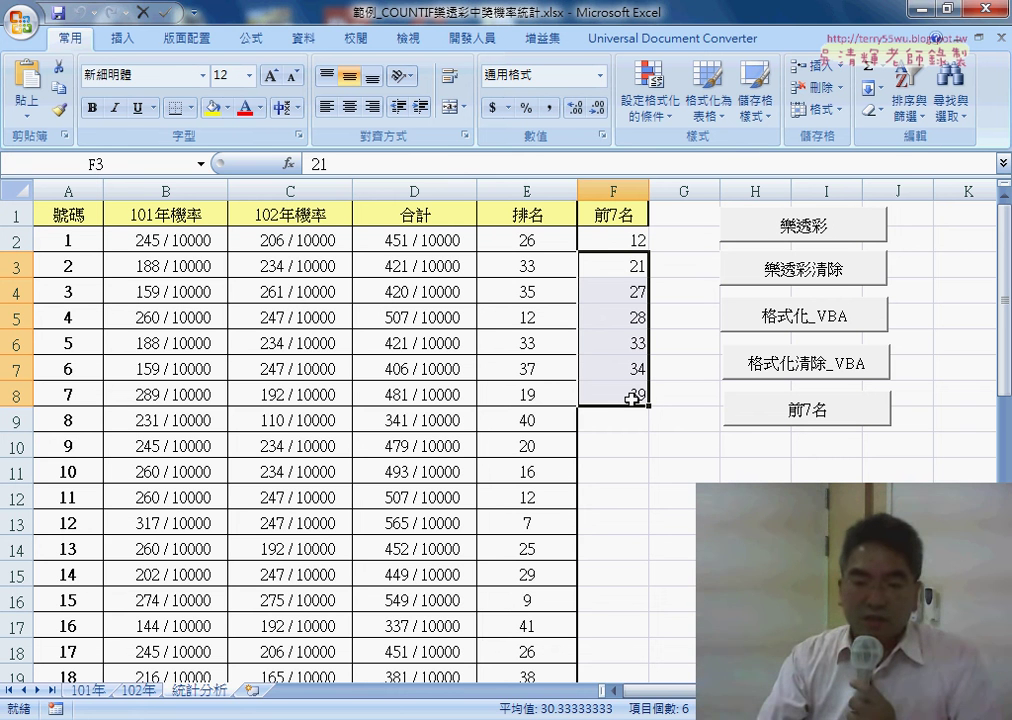
Step: Reopen the 前7名 code beside the column F results and highlight the k = 2 and k = k + 1 lines
key("alt+F11")
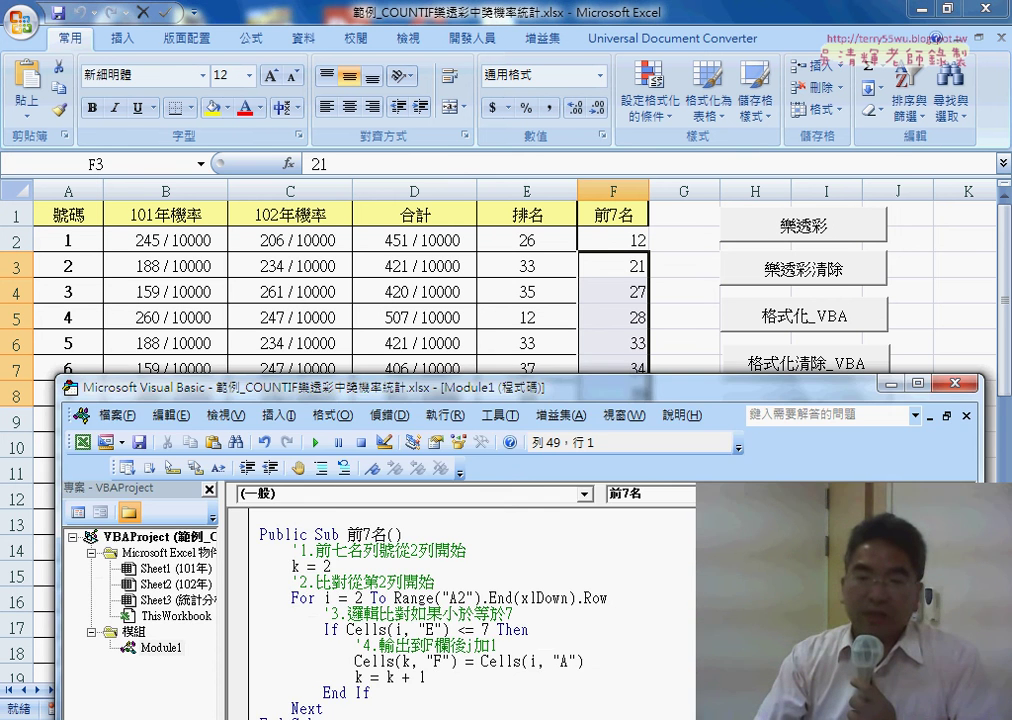
left_click_drag(545, 386, 545, 187)
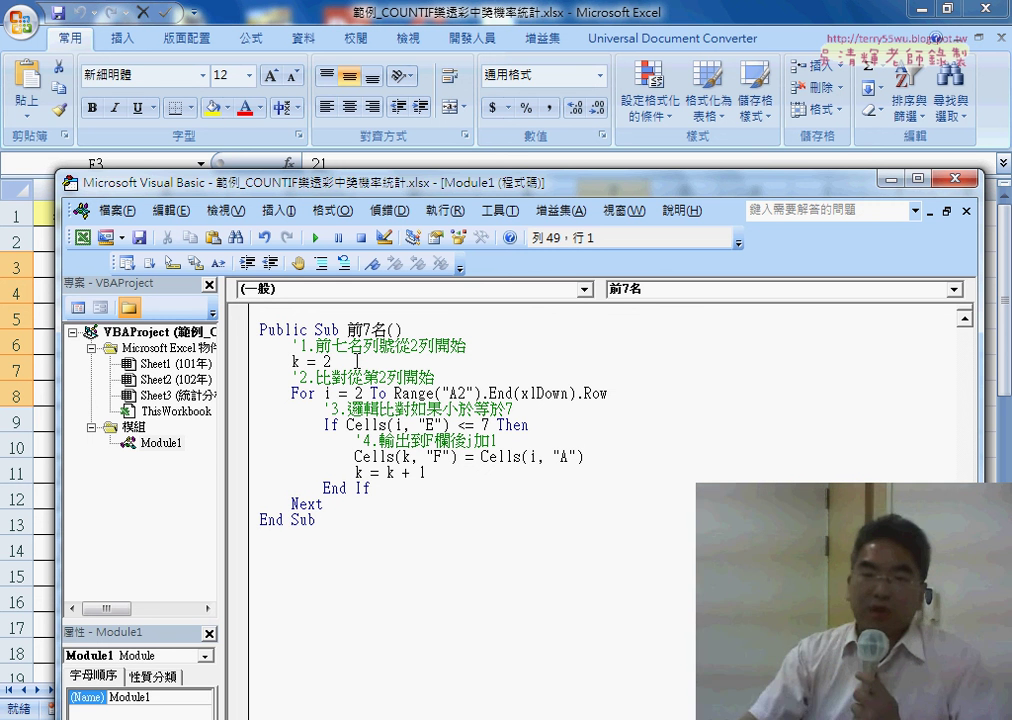
left_click_drag(336, 362, 293, 364)
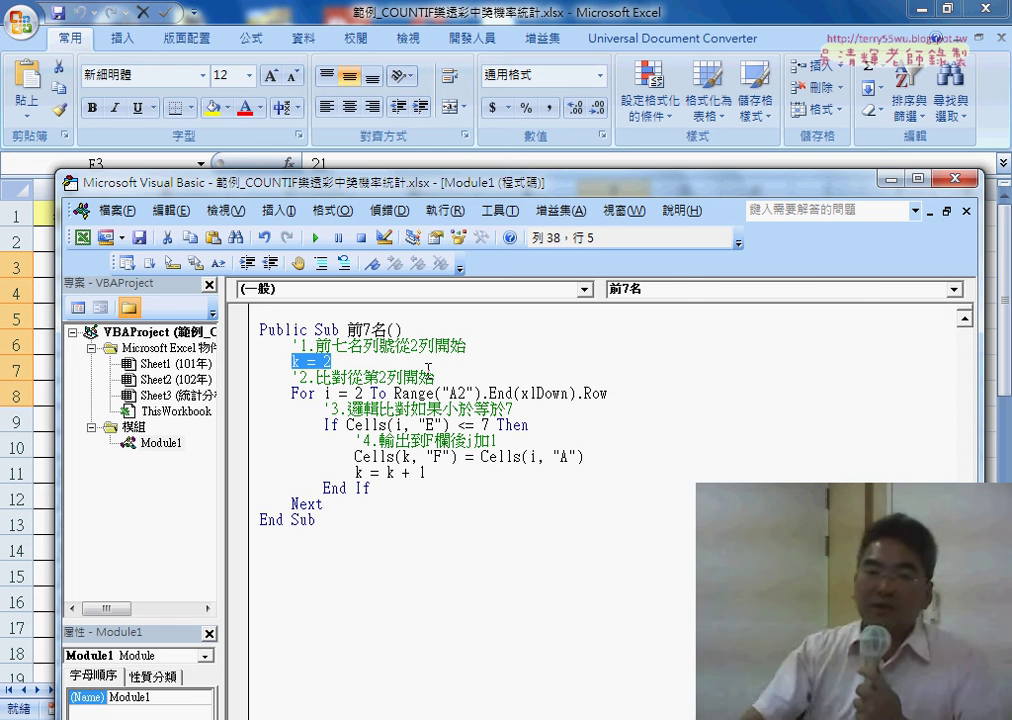
left_click_drag(560, 183, 593, 298)
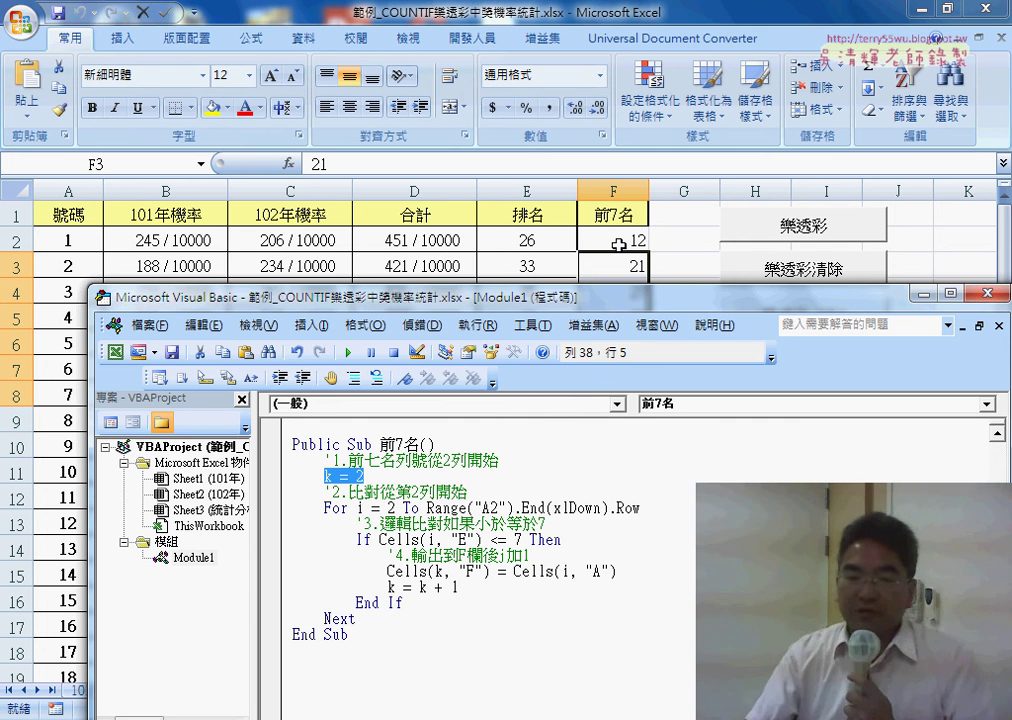
left_click_drag(472, 590, 391, 590)
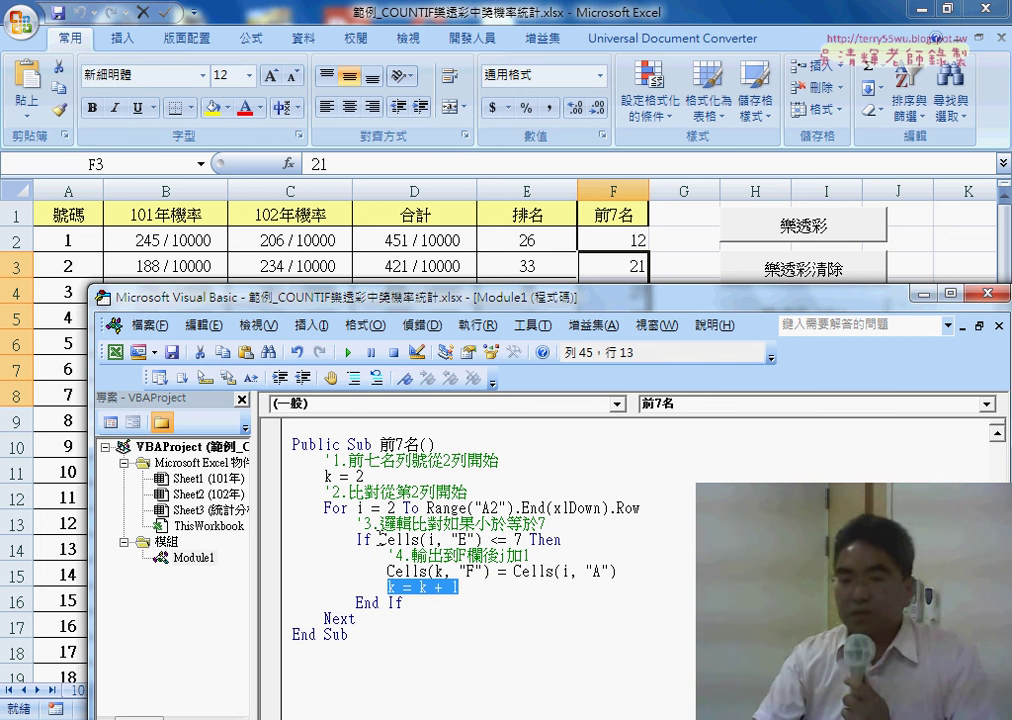
double_click(385, 540)
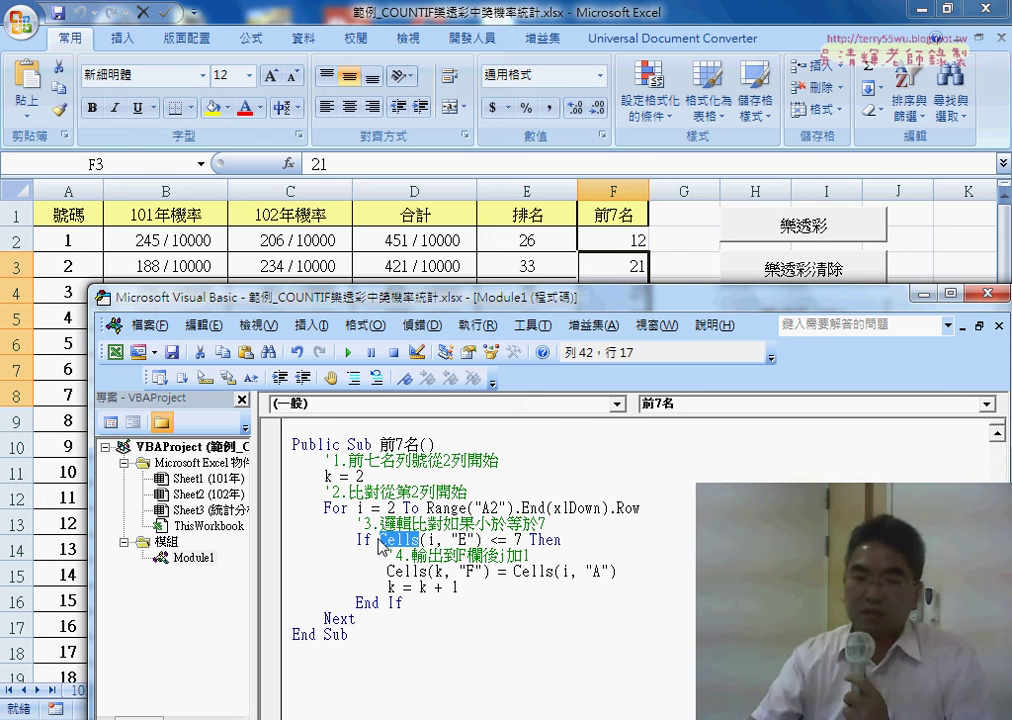
left_click_drag(449, 314, 534, 145)
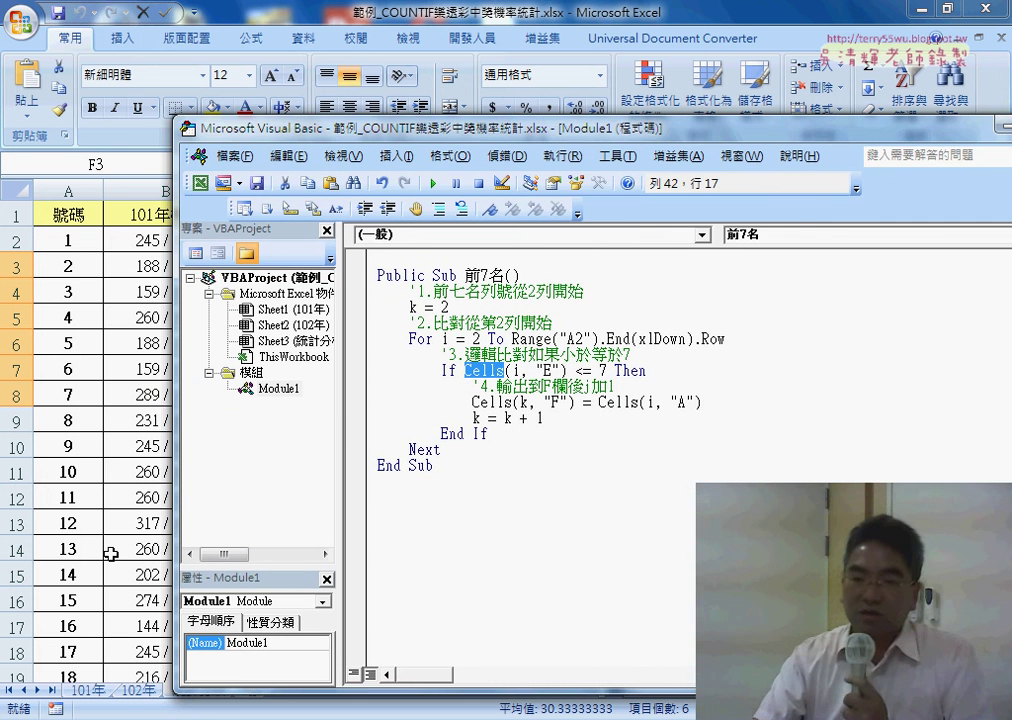
Step: Select the seven results in F2:F8, then go up to the 範例檔2017 folder in the file browser
left_click(110, 553)
left_click(631, 240)
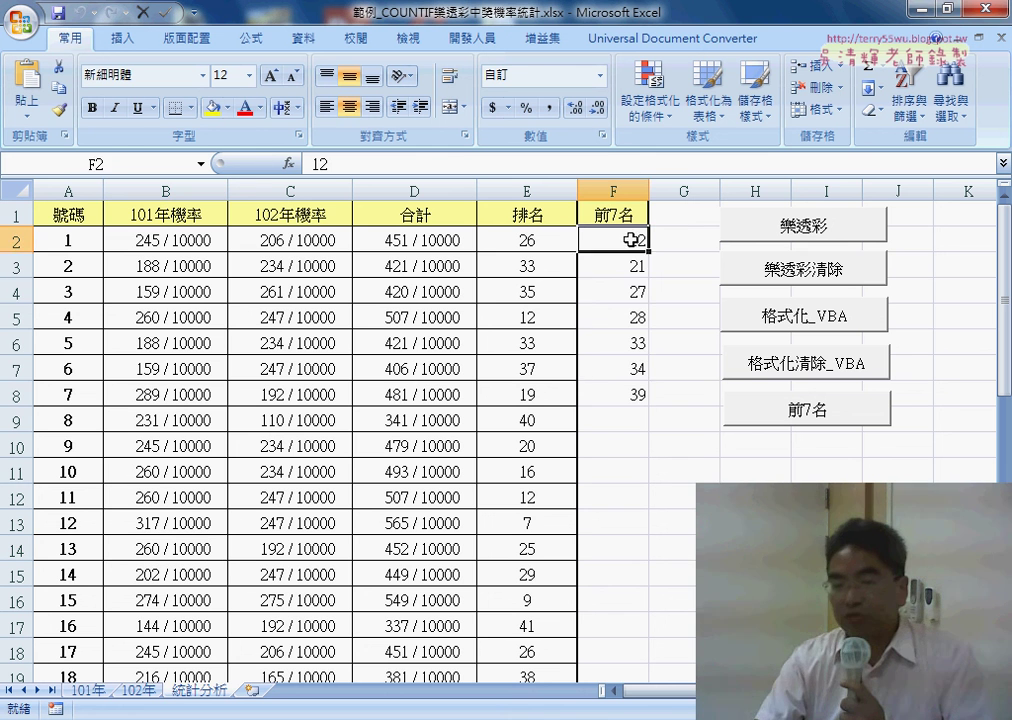
left_click_drag(631, 240, 628, 397)
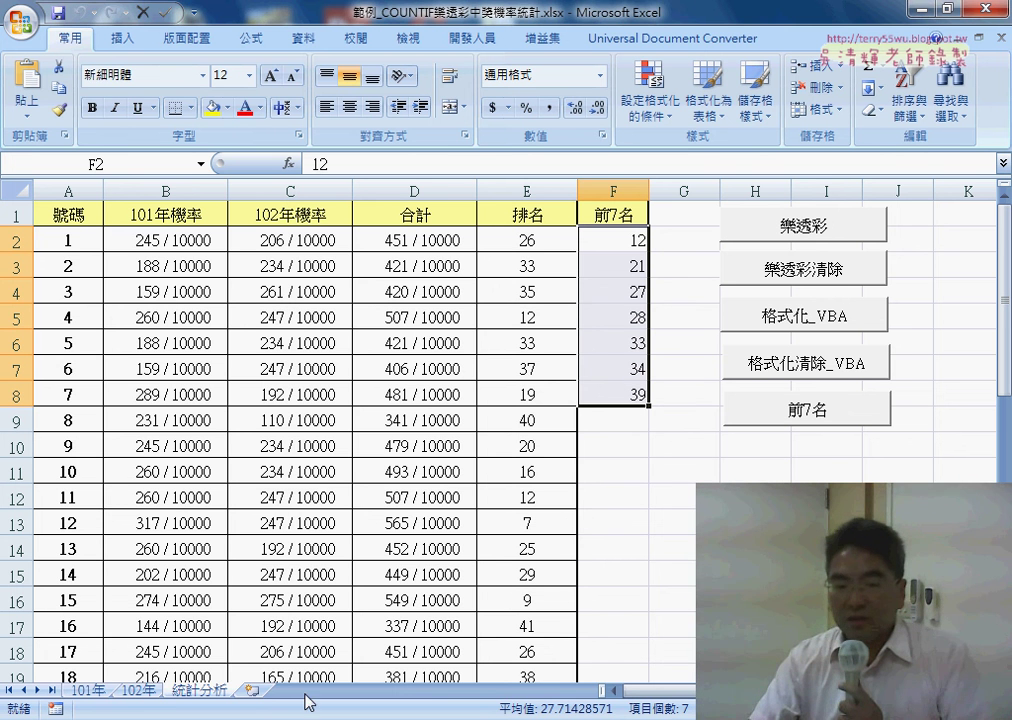
left_click(117, 480)
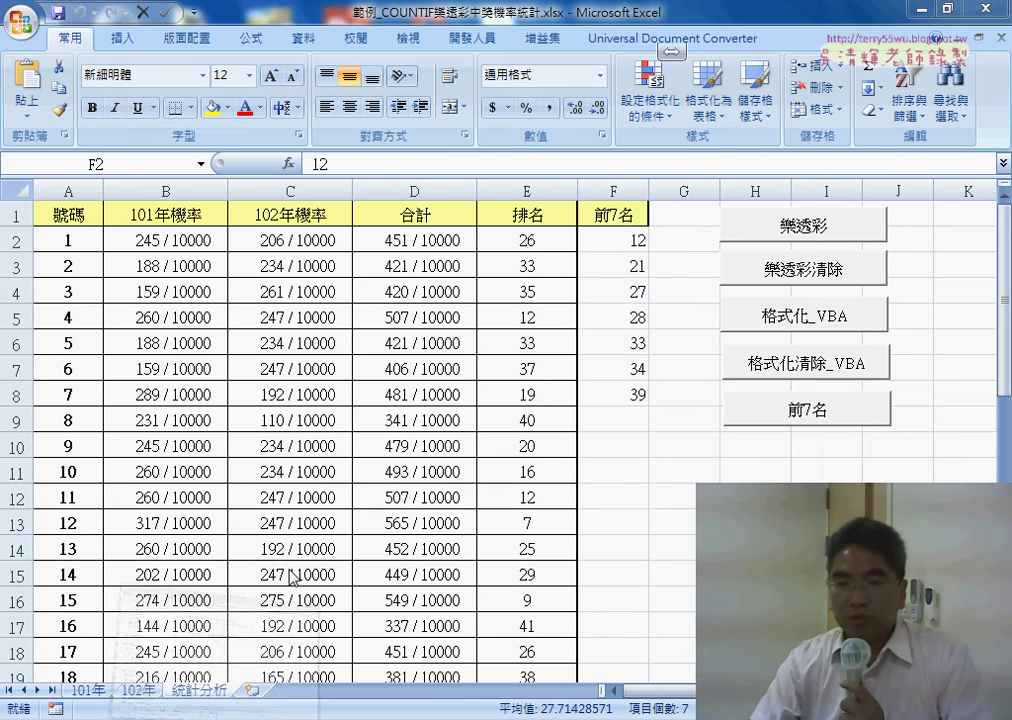
left_click(289, 85)
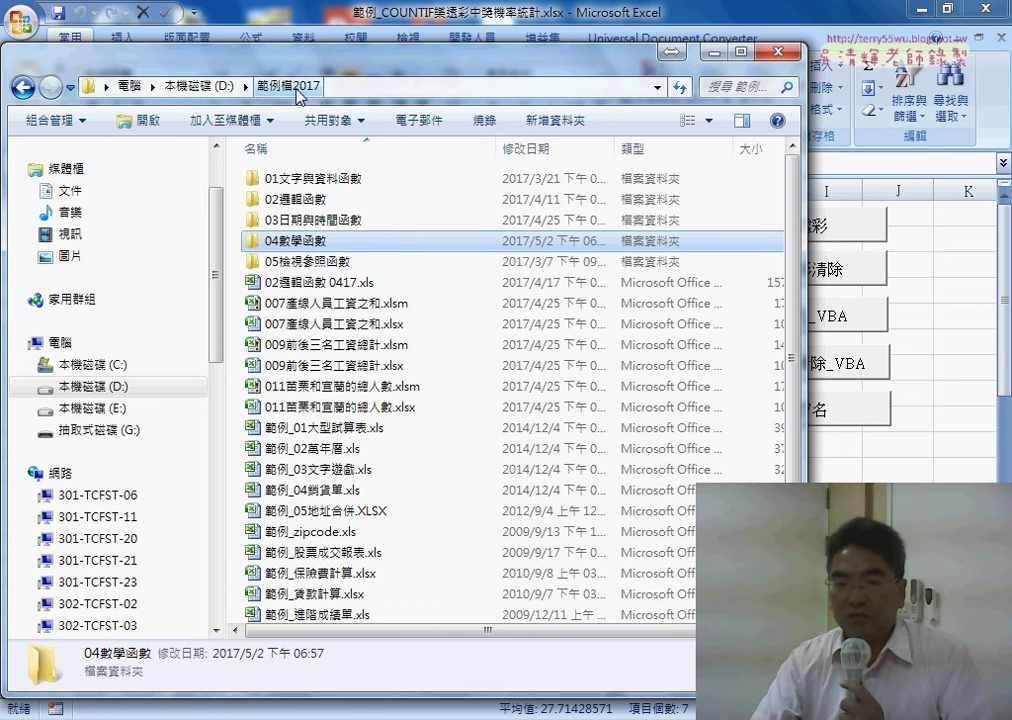
Step: Open the 05檢視參照函數 folder and select the 05檢視與參照函數練習.xls workbook
double_click(310, 262)
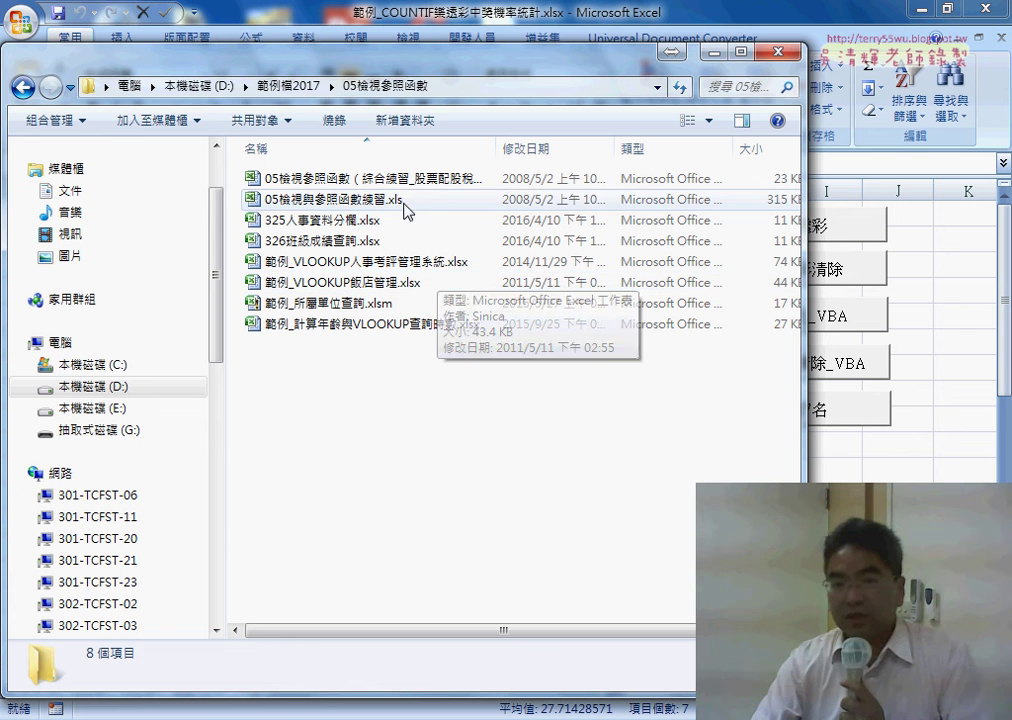
left_click(371, 203)
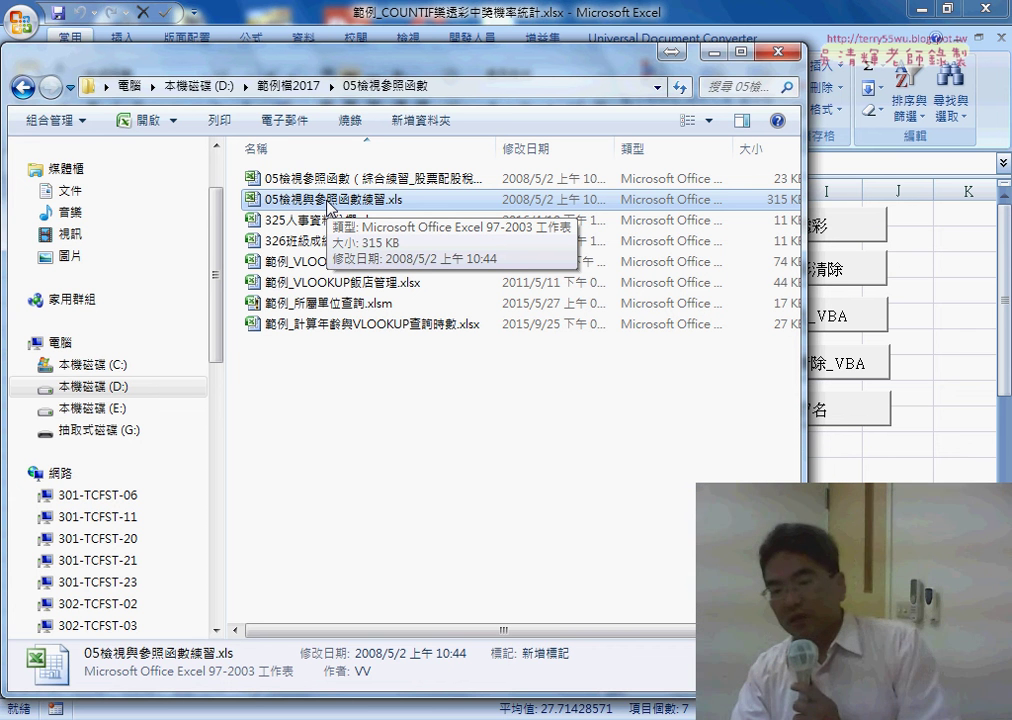
mouse_move(560, 710)
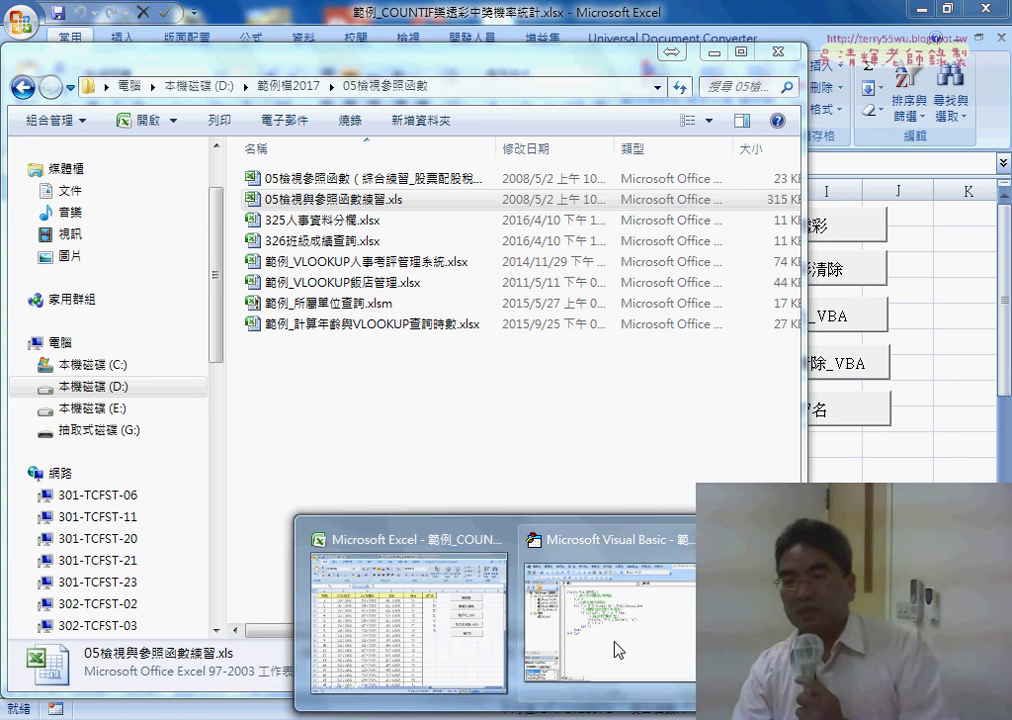
Step: Switch back to the lottery workbook and select the 前7名 results in F2:F8
left_click(470, 638)
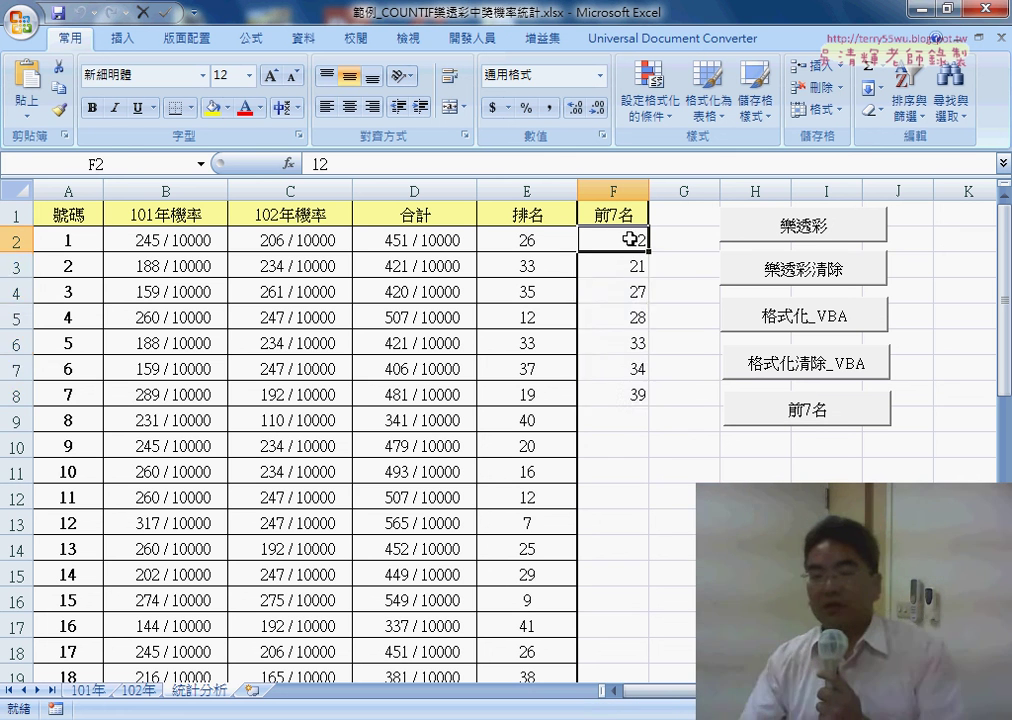
left_click_drag(629, 238, 622, 393)
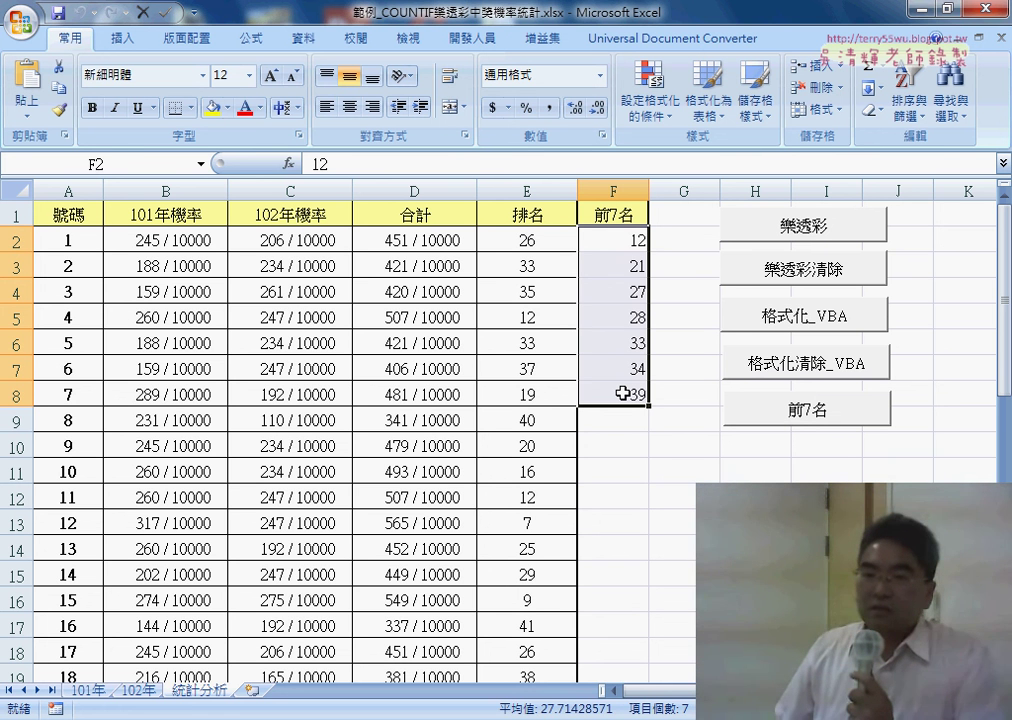